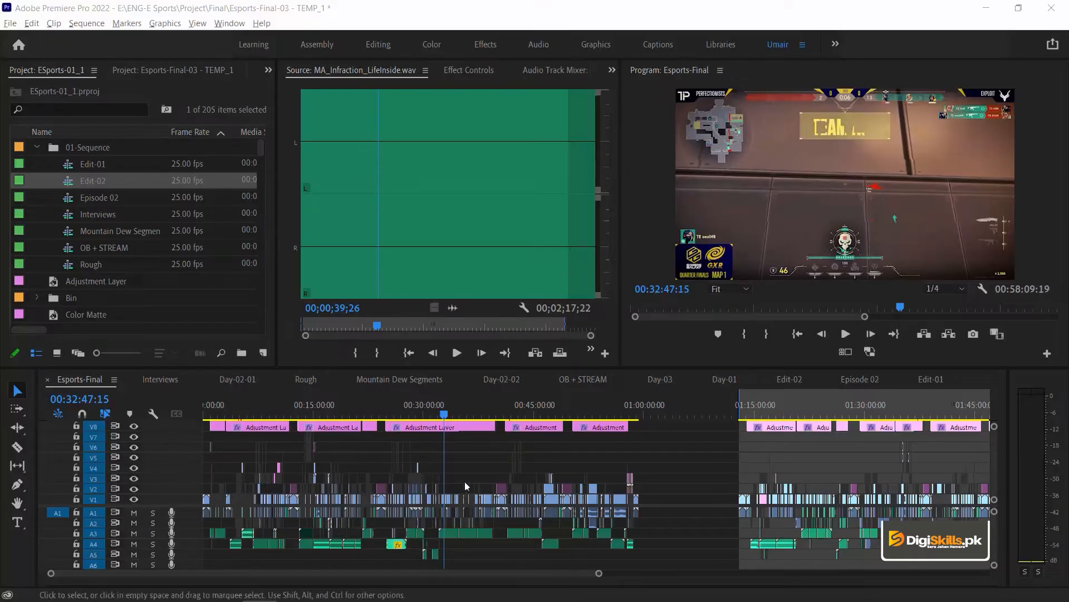
- Examine the opening clips of the Esports-Final sequence at 00:01:25:04 and 00:01:43:07, with taller audio tracks
left_click(215, 415)
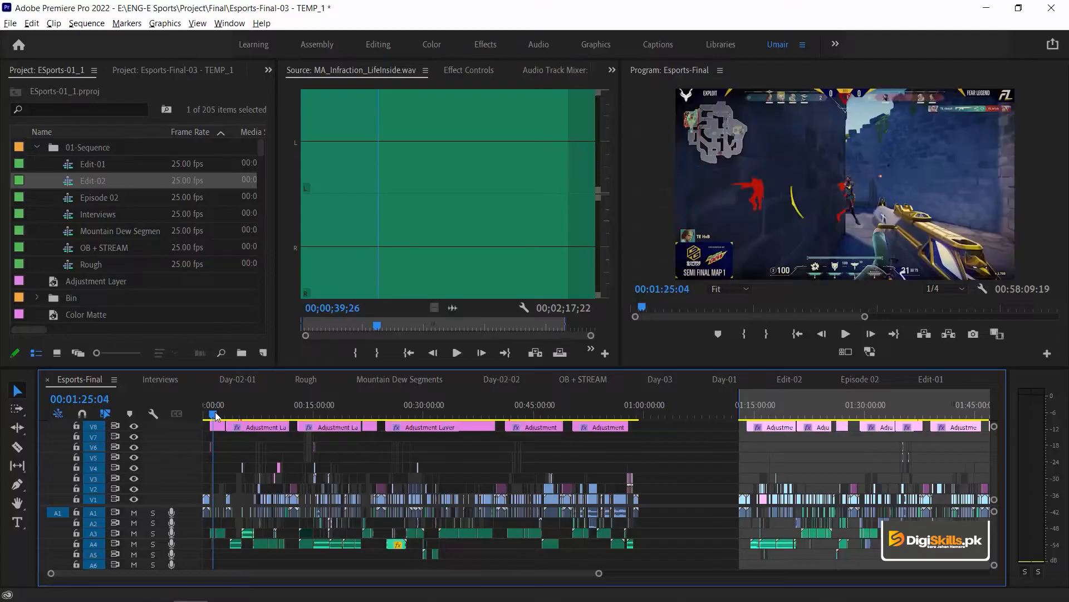
key("NumLock")
key("equal")
key("equal")
key("equal")
key("equal")
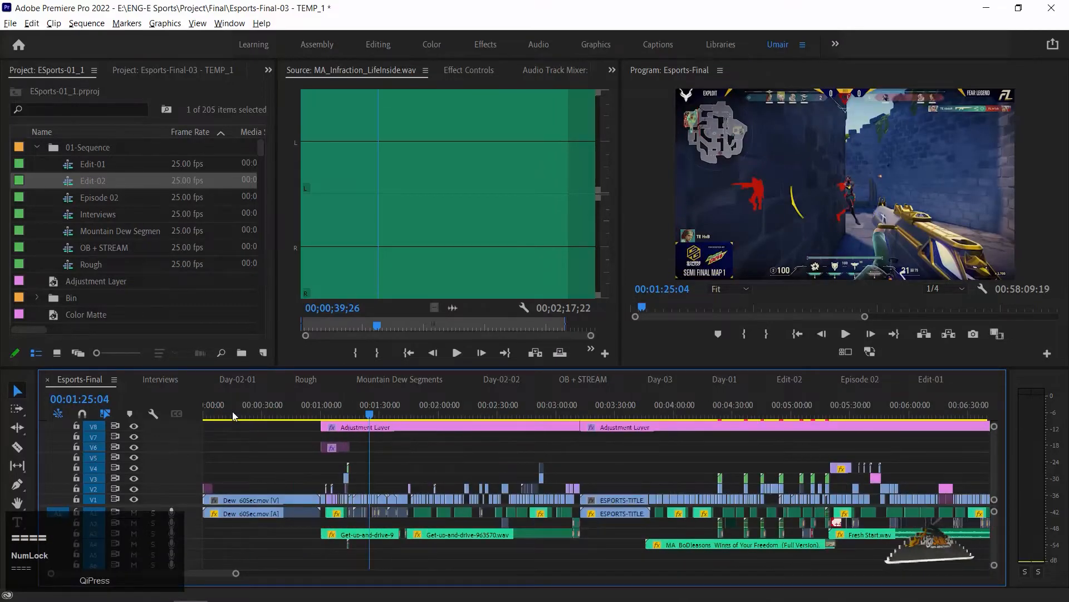
key("equal")
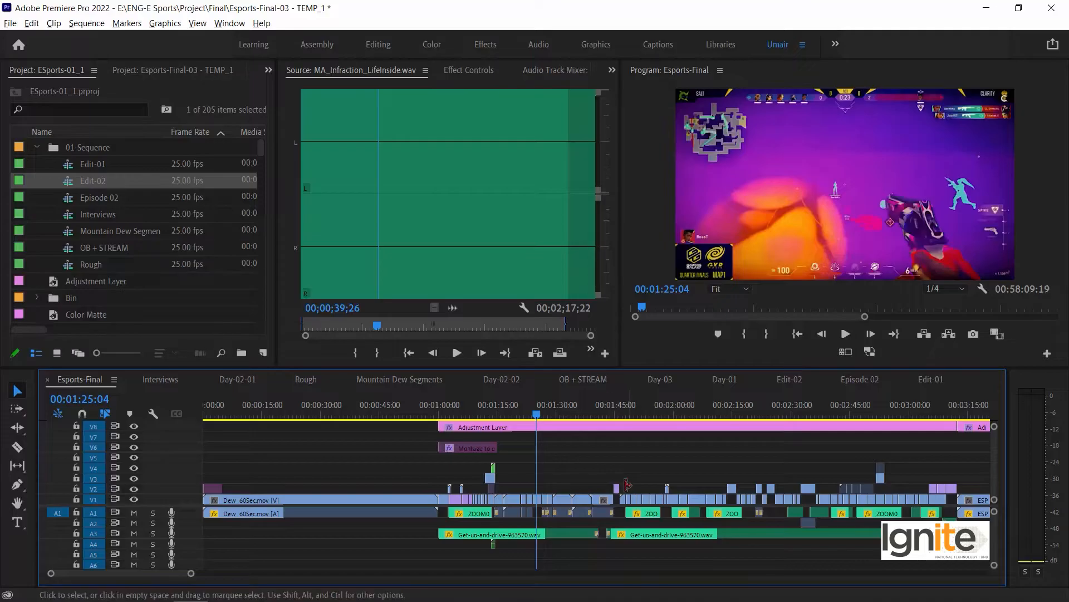
left_click(610, 409)
key("alt+=")
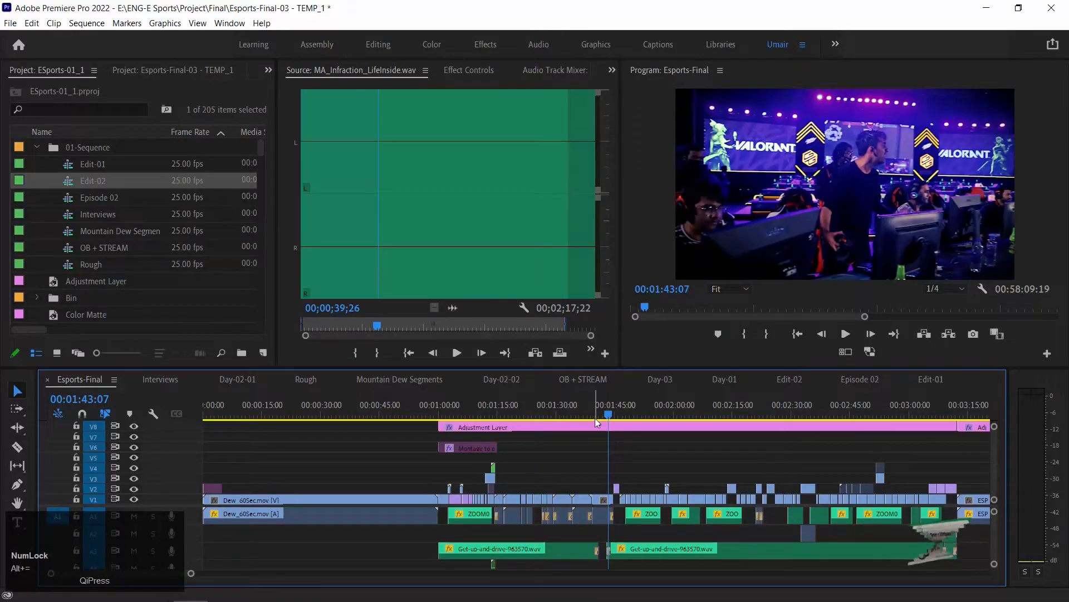
- Review the opening montage at 00:01:02:03, 00:01:09:10 and 00:01:21:07
left_click(449, 407)
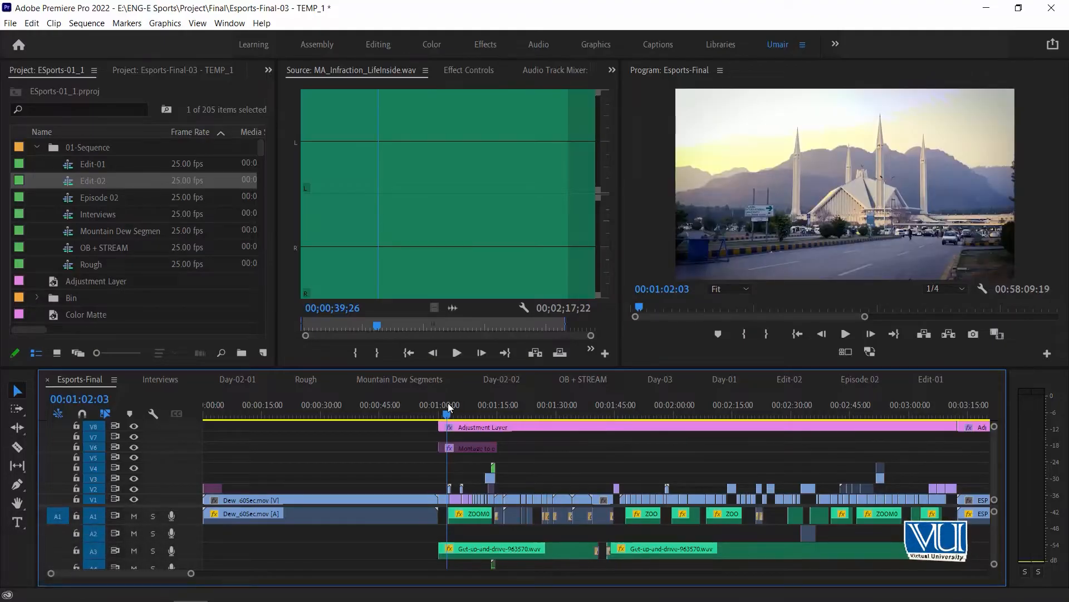
key("Down")
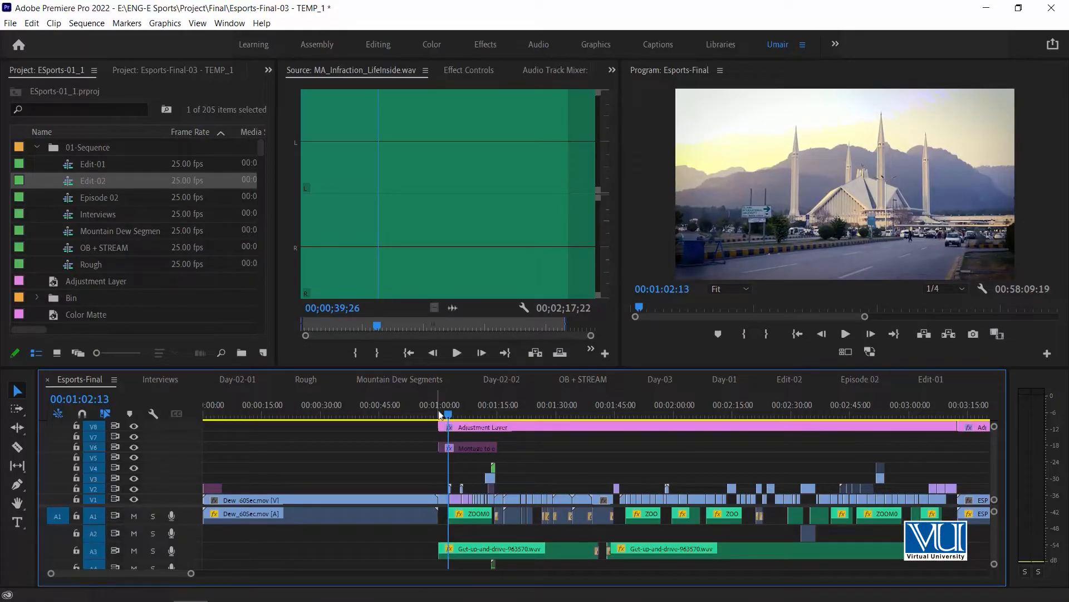
left_click(478, 413)
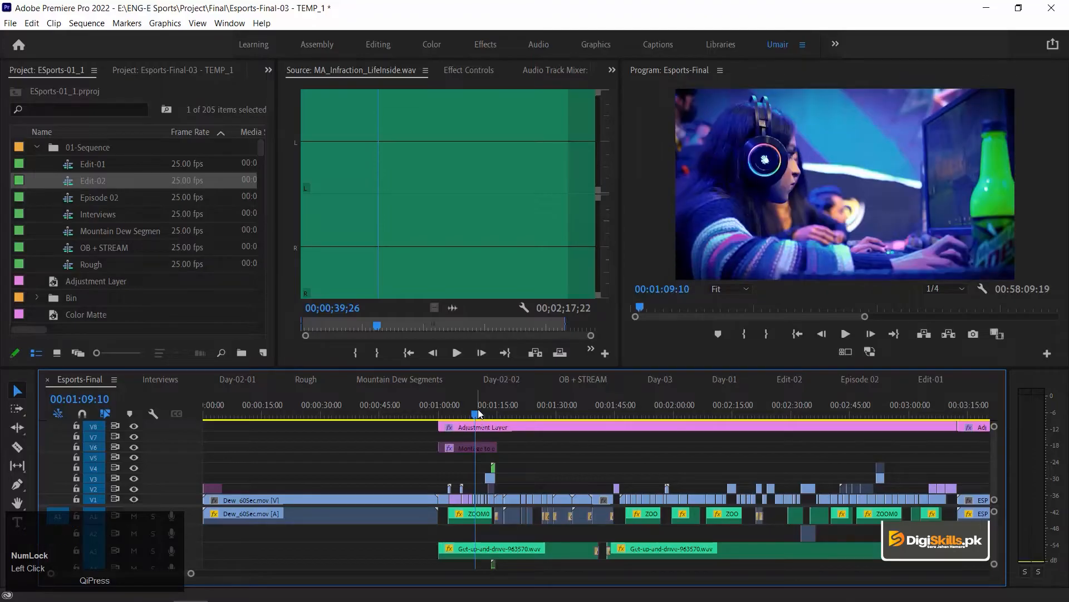
left_click(524, 413)
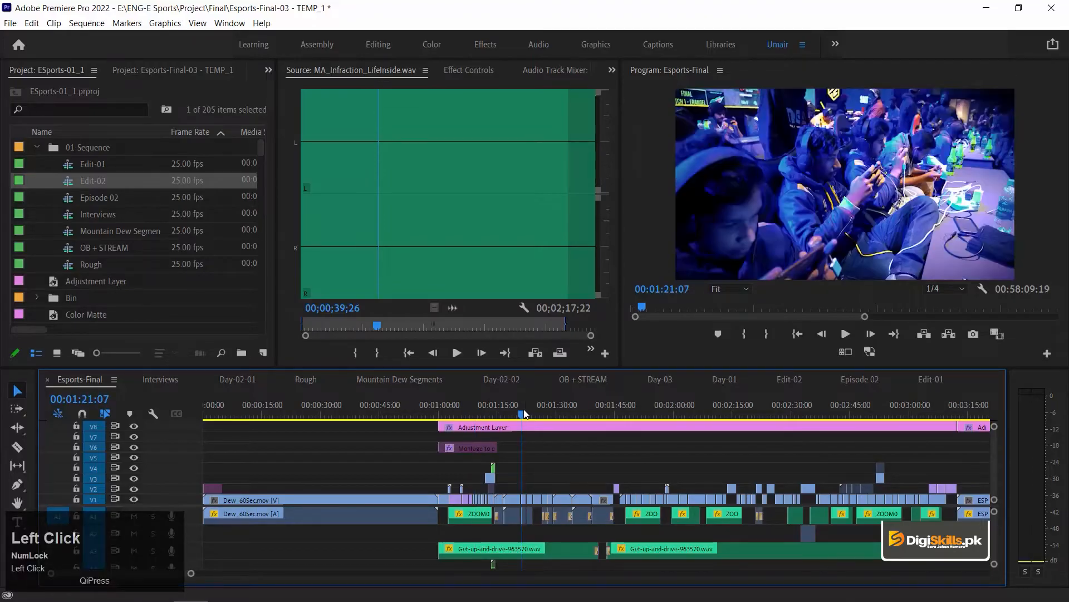
key("equal")
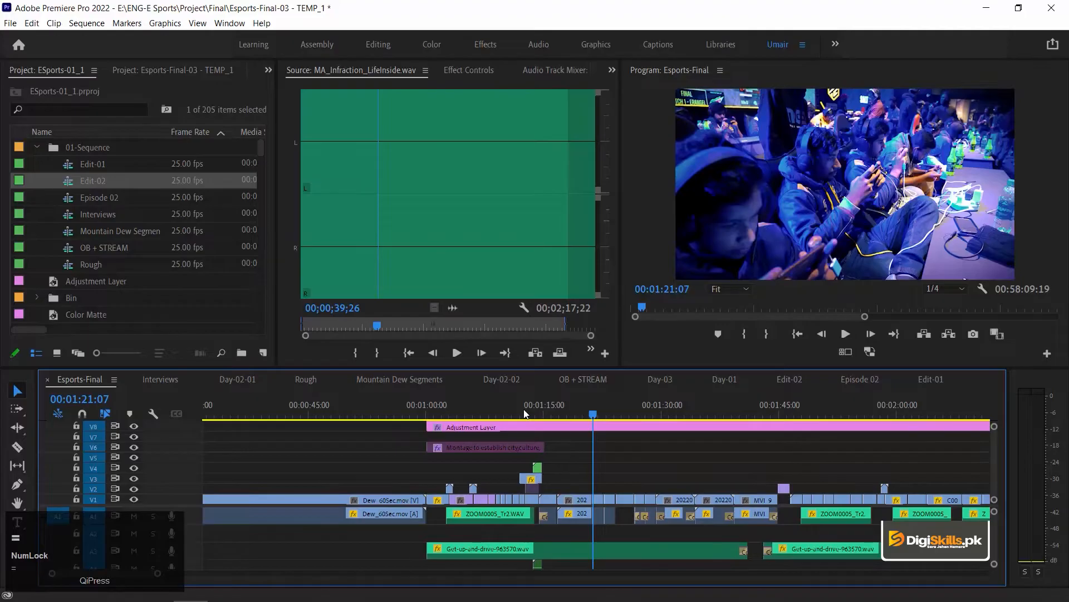
key("minus")
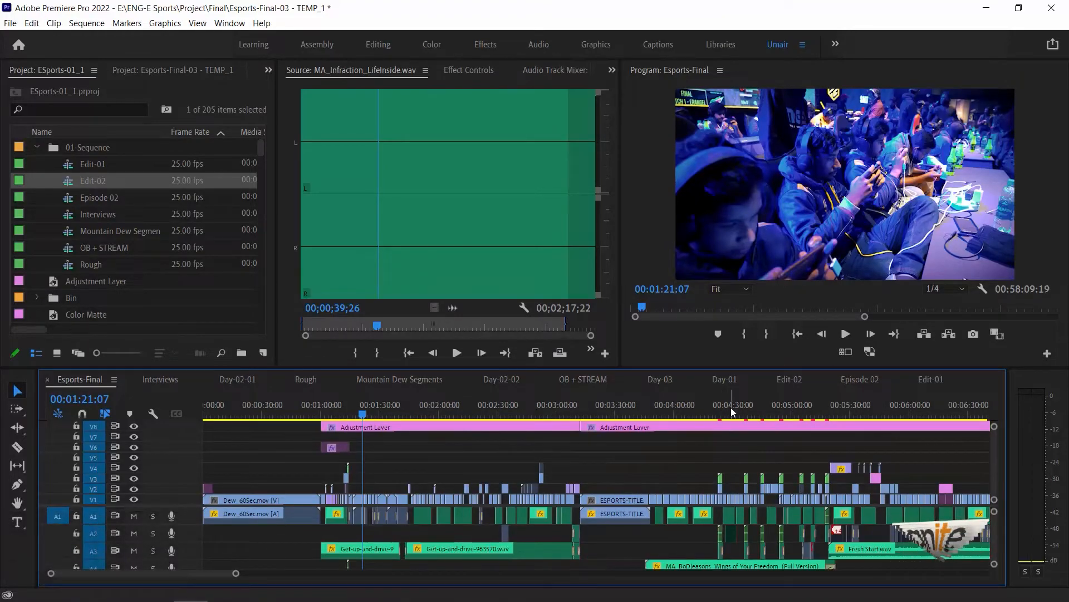
- Inspect the layered video and audio clips around 00:04:28:08 in the sequence
left_click(731, 406)
key("equal")
key("equal")
key("equal")
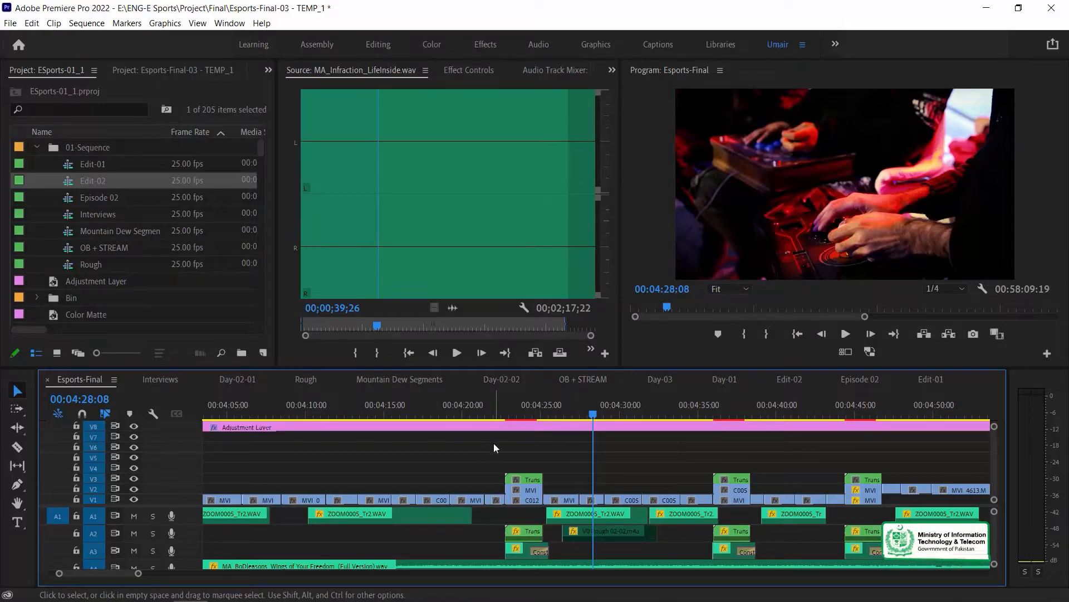
key("minus")
key("minus")
key("minus")
key("minus")
key("minus")
key("minus")
key("minus")
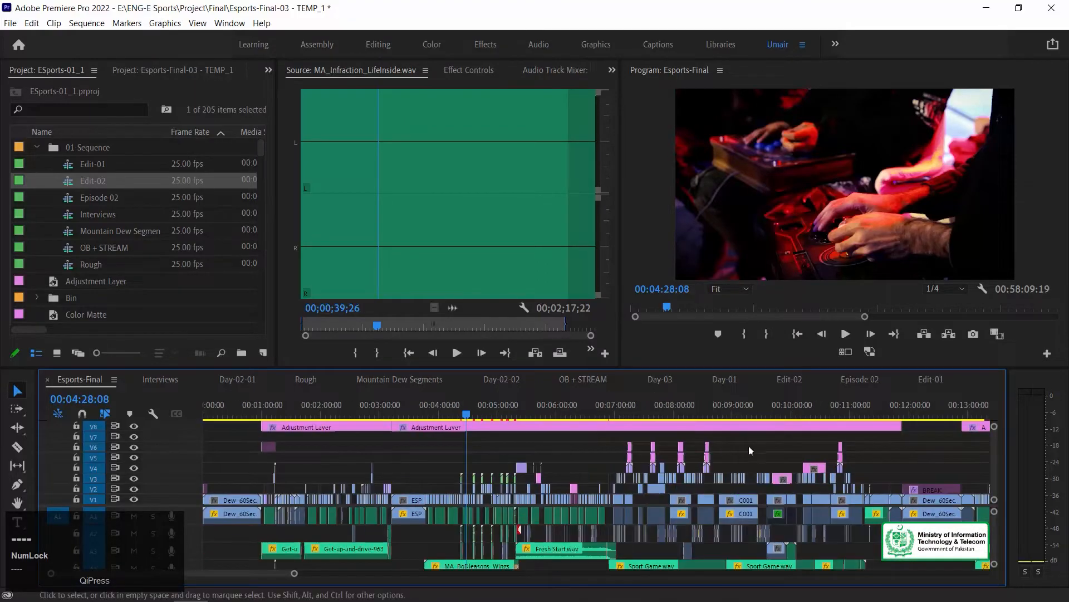
- Select the clips of the main edit across the video and audio tracks, mark the selection's in and out range, and deselect them
key("minus")
left_click_drag(663, 440, 173, 505)
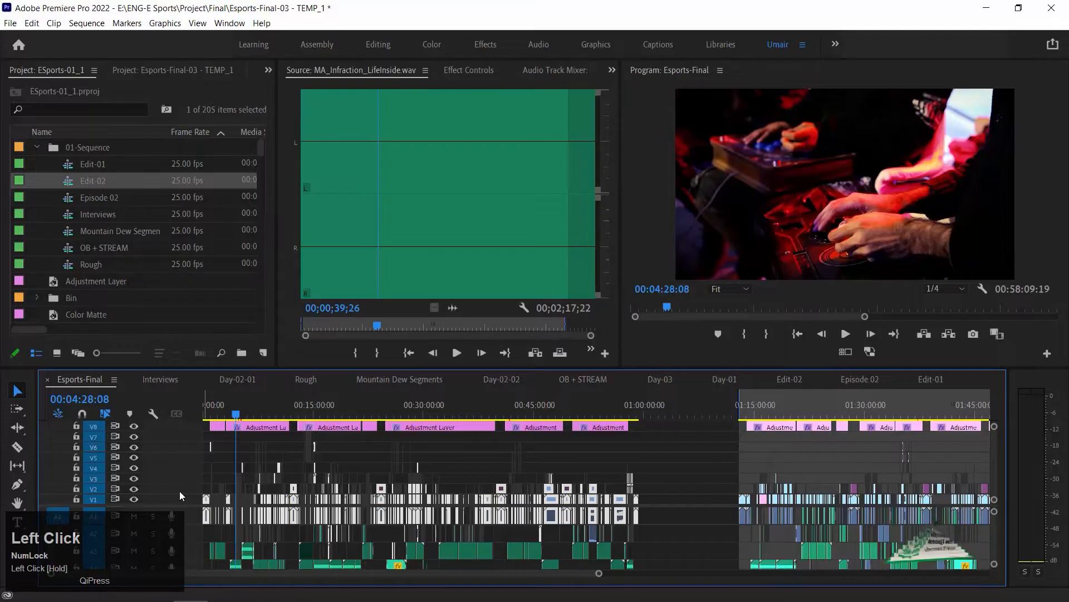
key("slash")
key("equal")
key("equal")
key("equal")
key("equal")
key("equal")
key("equal")
key("equal")
key("equal")
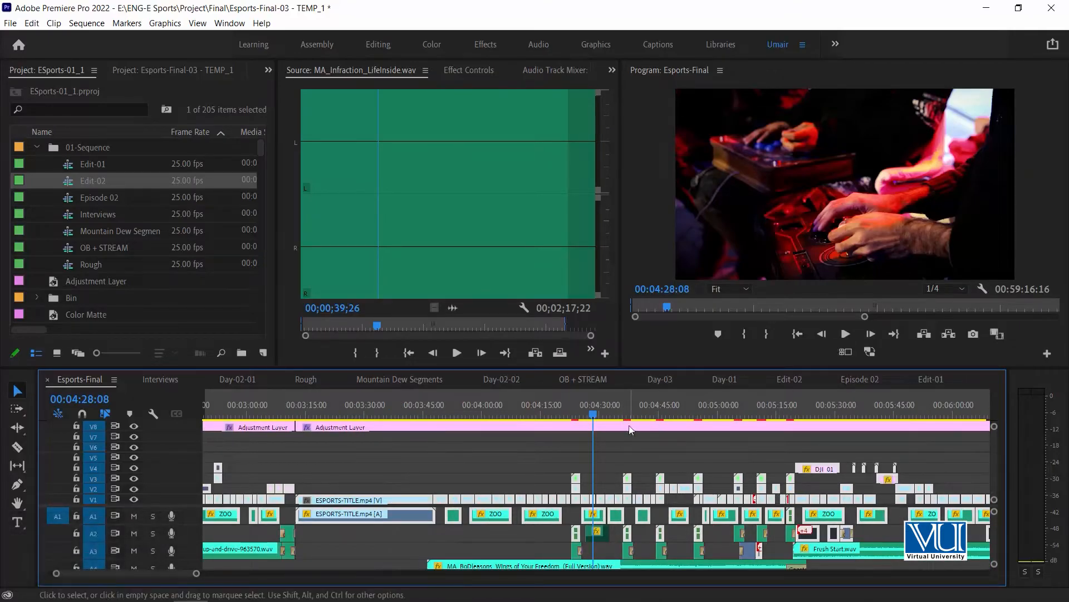
left_click(647, 452)
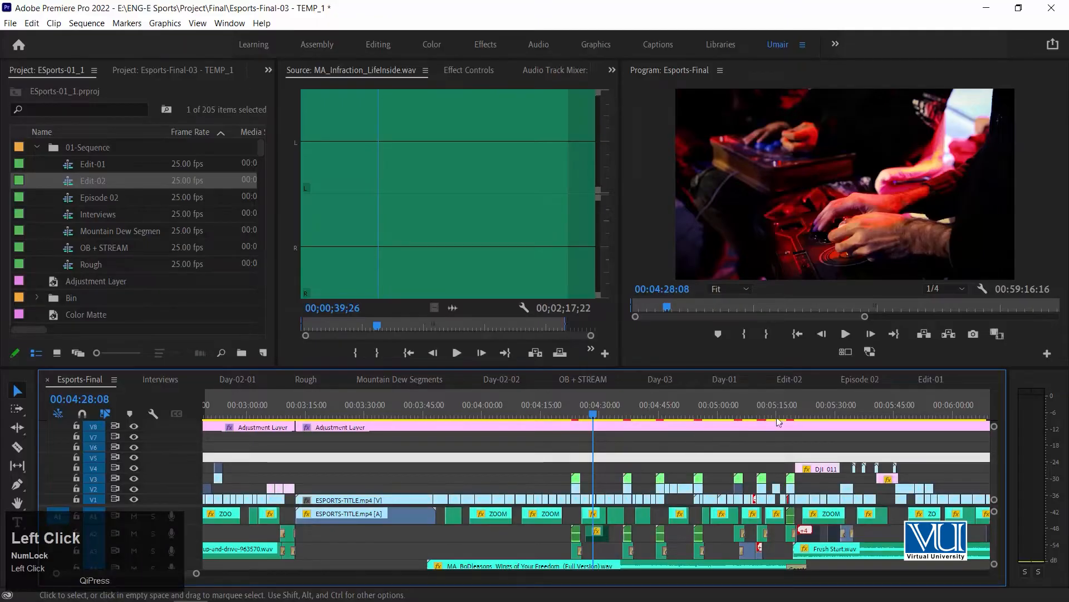
- Examine the clip arrangement around 00:05:25:14 and onward to 00:06:29:19
left_click(819, 404)
key("minus")
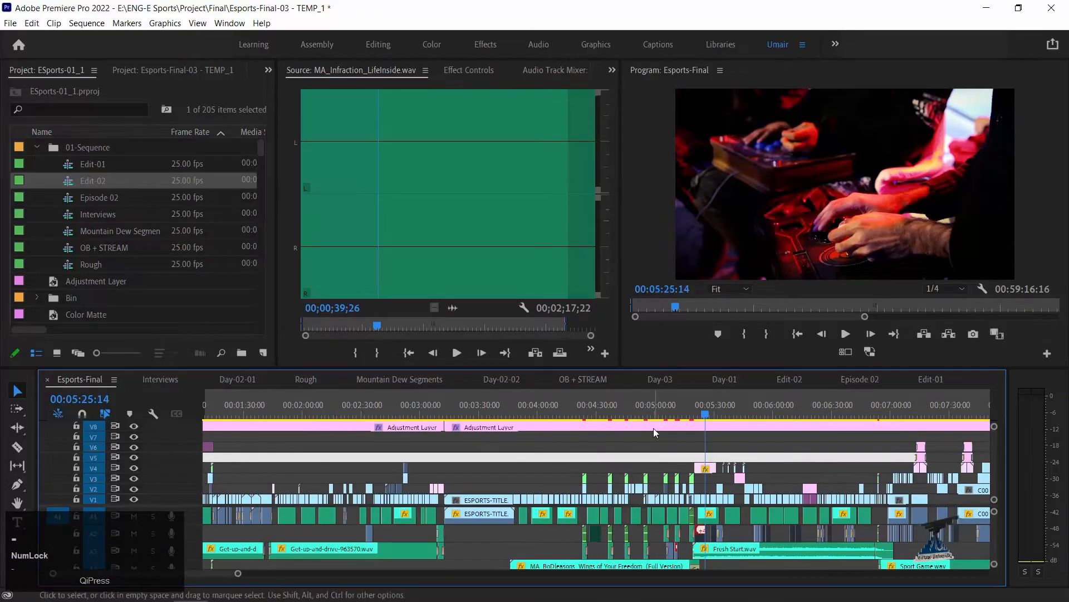
key("equal")
key("equal")
key("equal")
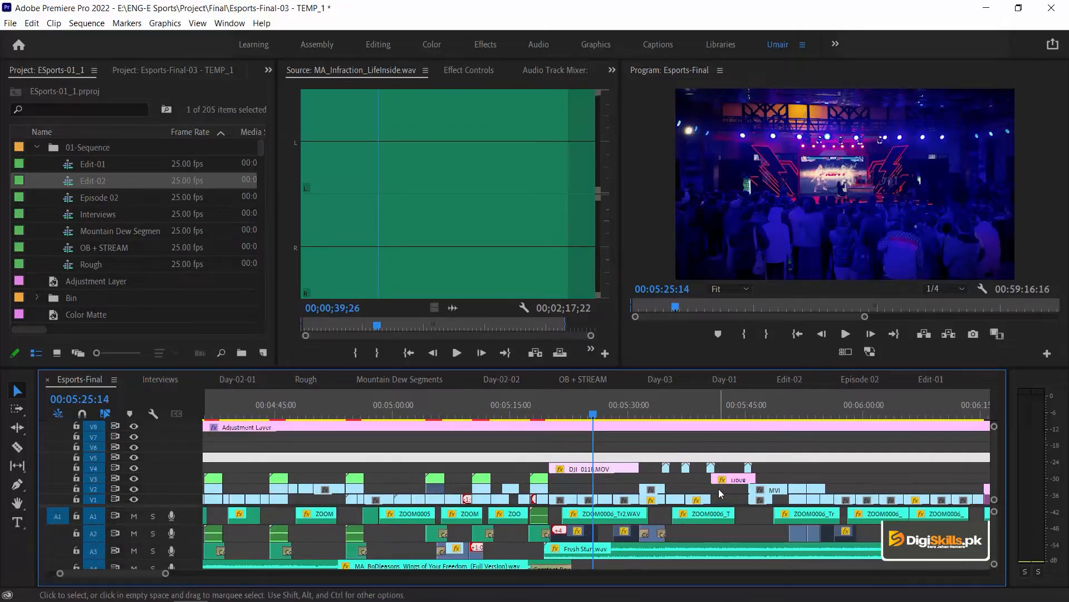
key("minus")
left_click(963, 403)
key("equal")
key("minus")
key("minus")
key("minus")
key("minus")
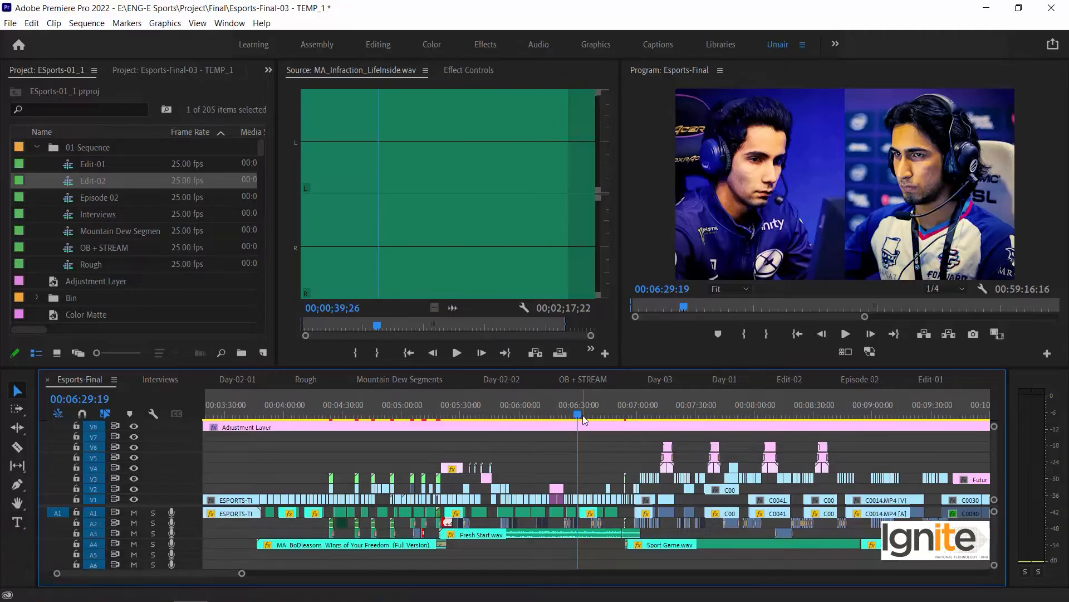
- Play the sequence from 00:06:29:19 for a few seconds to check its audio levels, and stop playback
key("space")
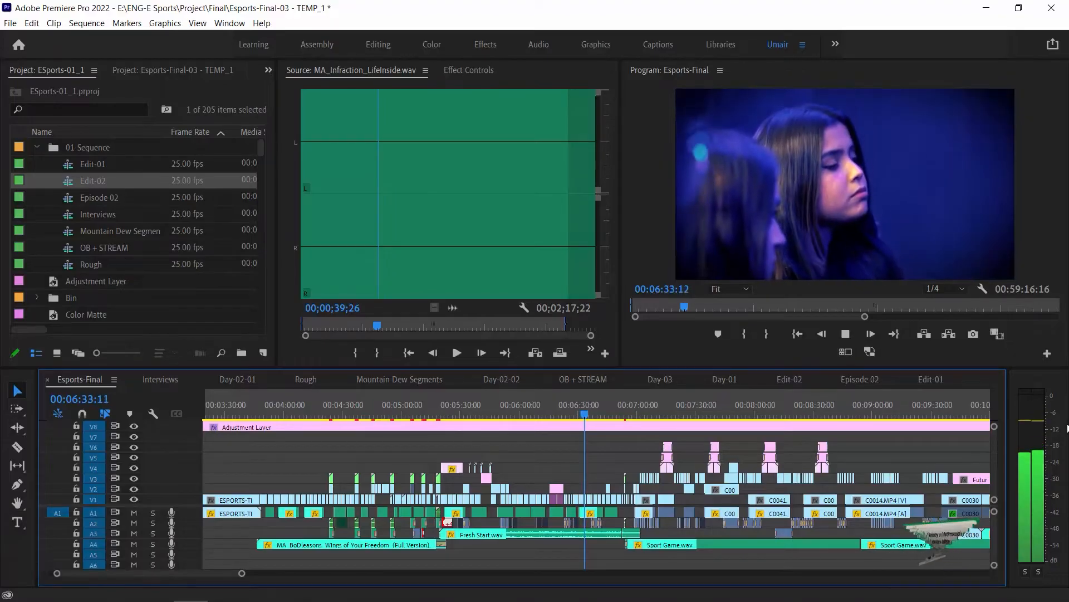
key("space")
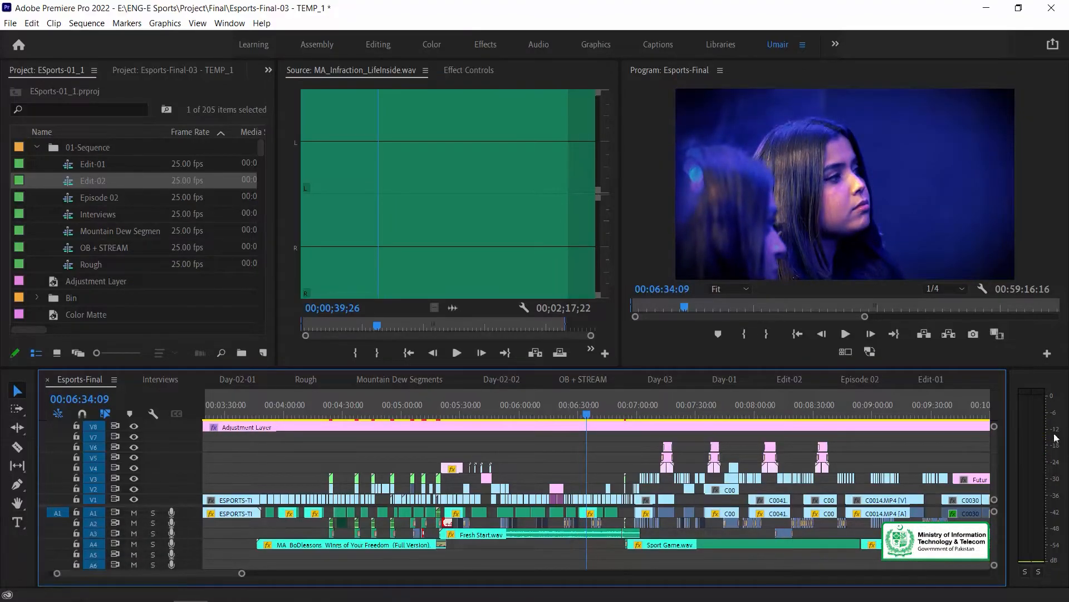
left_click(593, 555)
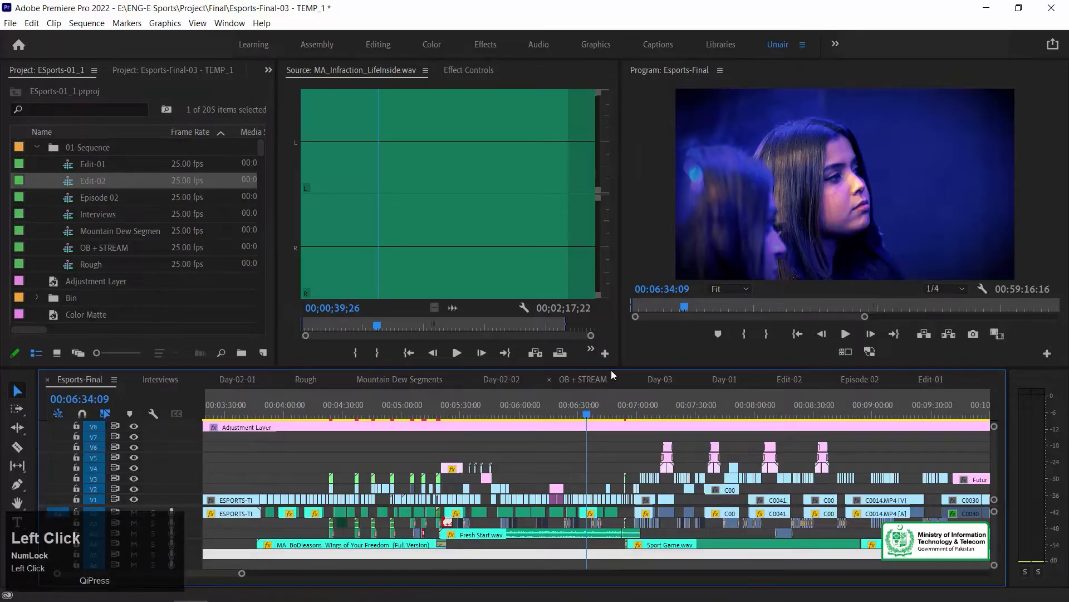
- Enlarge and maximize the timeline panel, and increase the height of the audio tracks to show waveforms and volume keyframes
left_click_drag(612, 368, 631, 246)
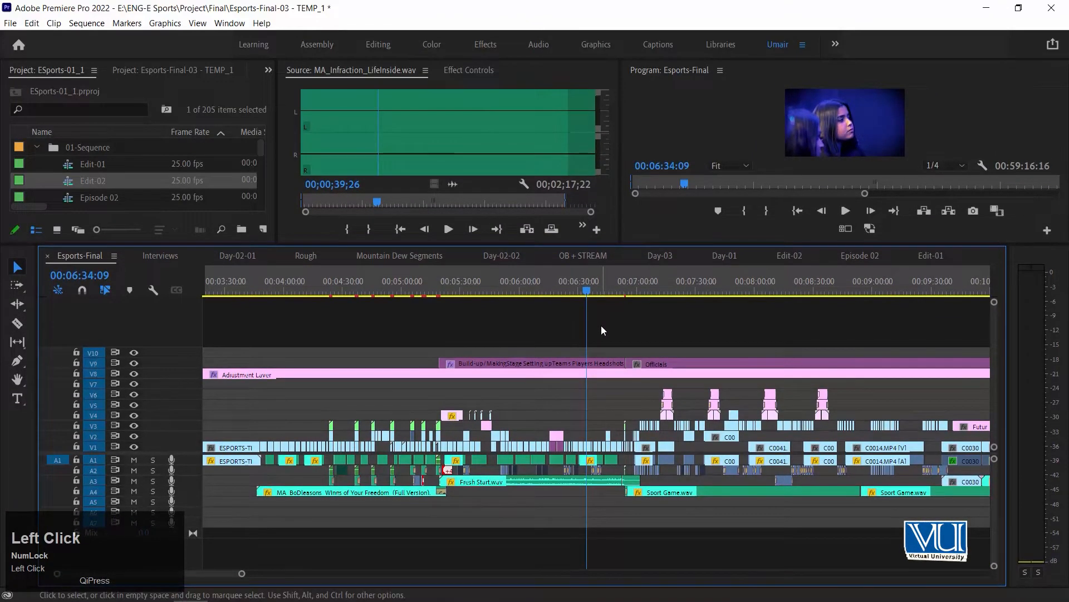
key("grave")
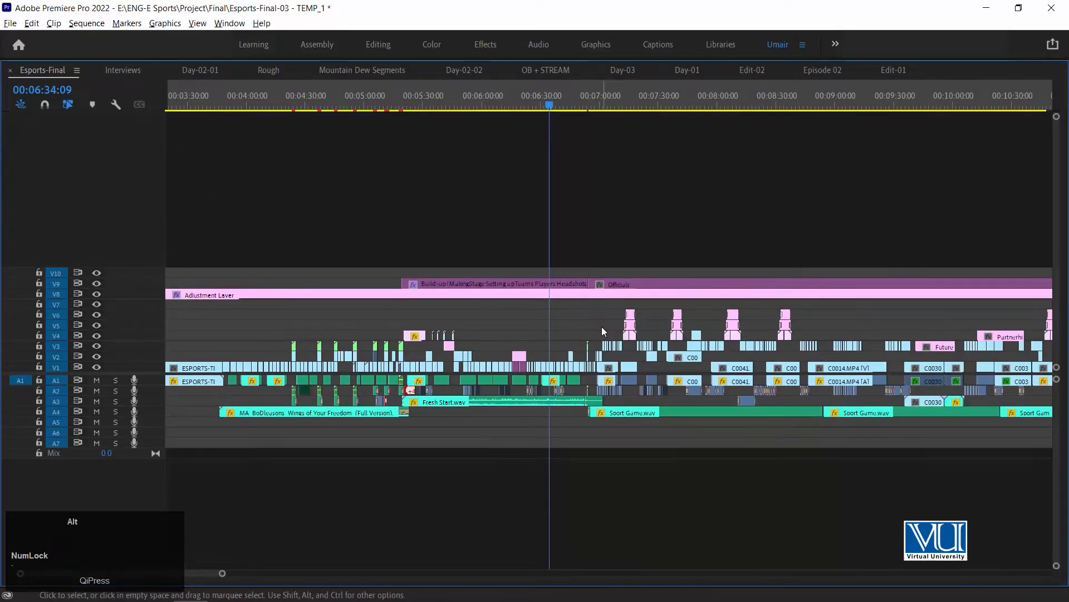
key("alt+equal")
key("alt+equal")
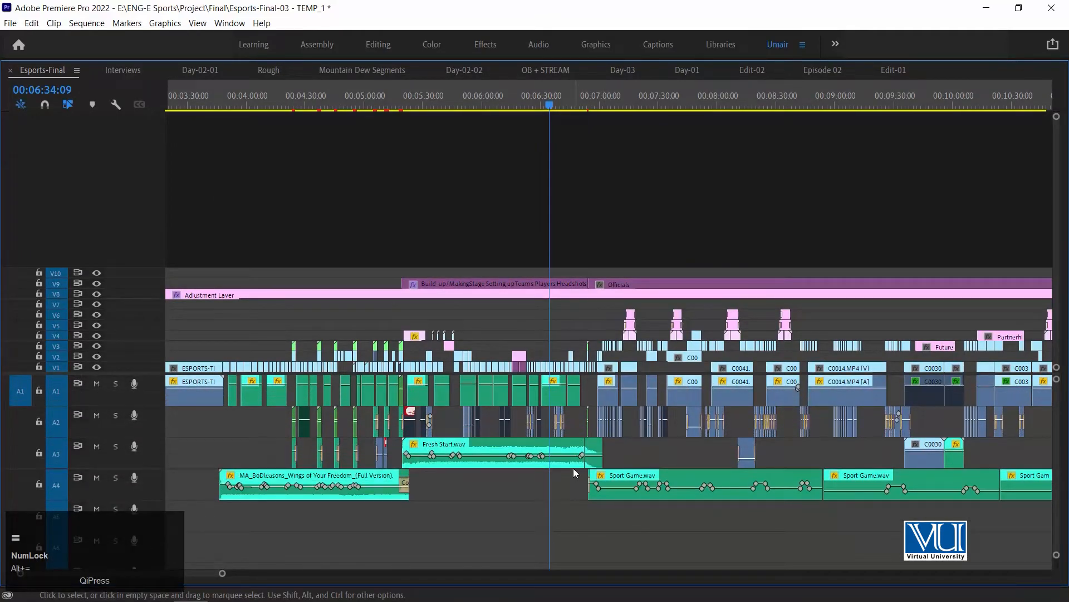
key("alt+equal")
- Inspect the audio clips and volume keyframes around 00:06:34:09, and restore the timeline panel from its maximized size
key("equal")
key("equal")
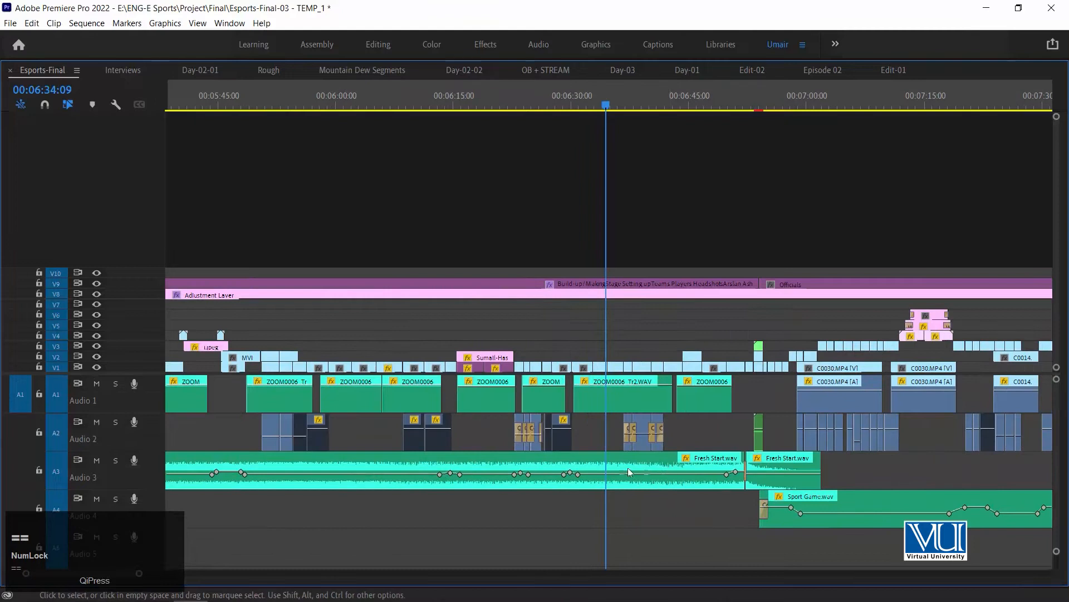
key("minus")
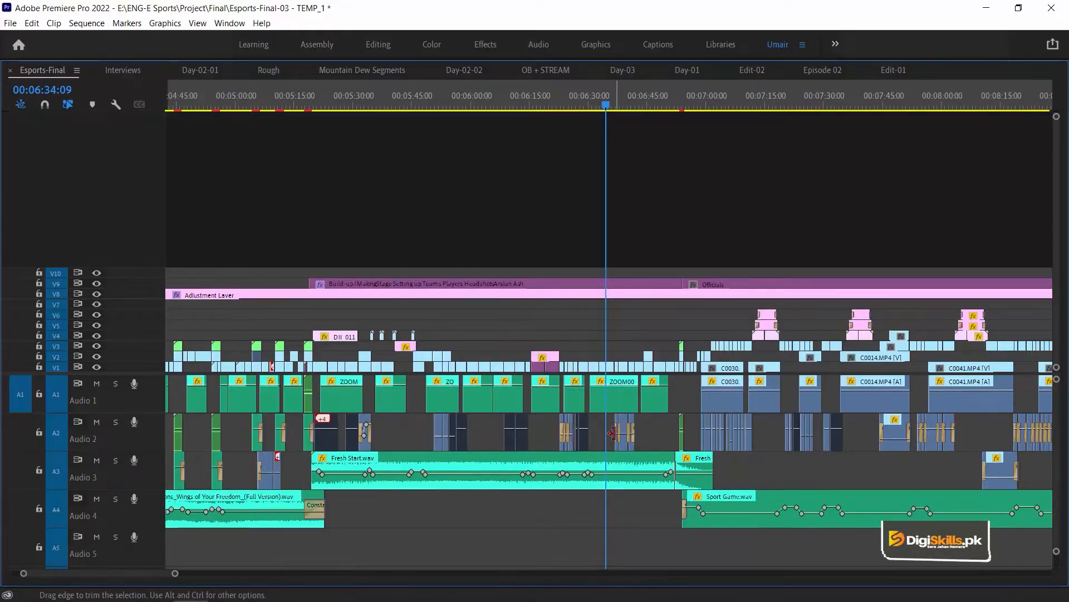
key("grave")
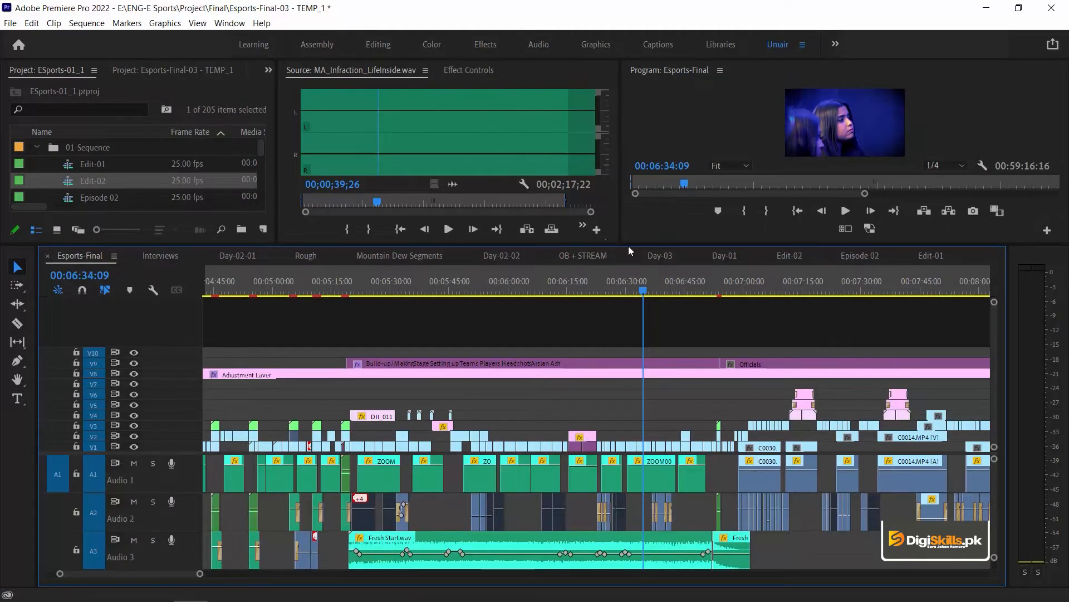
- Make the timeline panel slightly taller and shift the divider between video and audio tracks to give the audio more room
left_click_drag(629, 244, 644, 227)
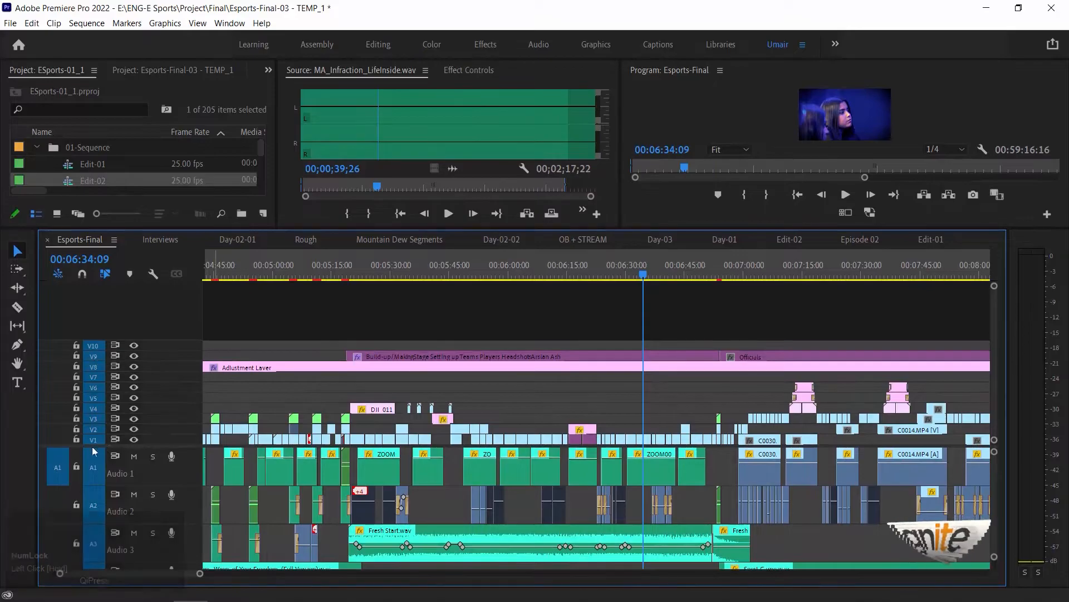
left_click_drag(89, 444, 91, 383)
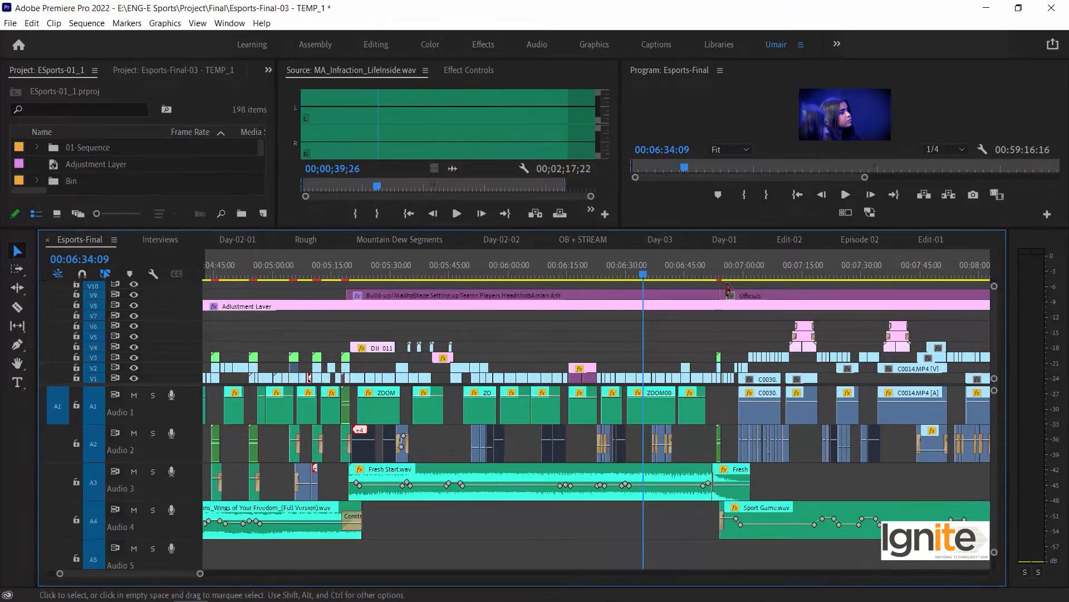
- Reset the current workspace to its saved layout and enlarge the timeline panel upward
left_click(224, 26)
mouse_move(252, 39)
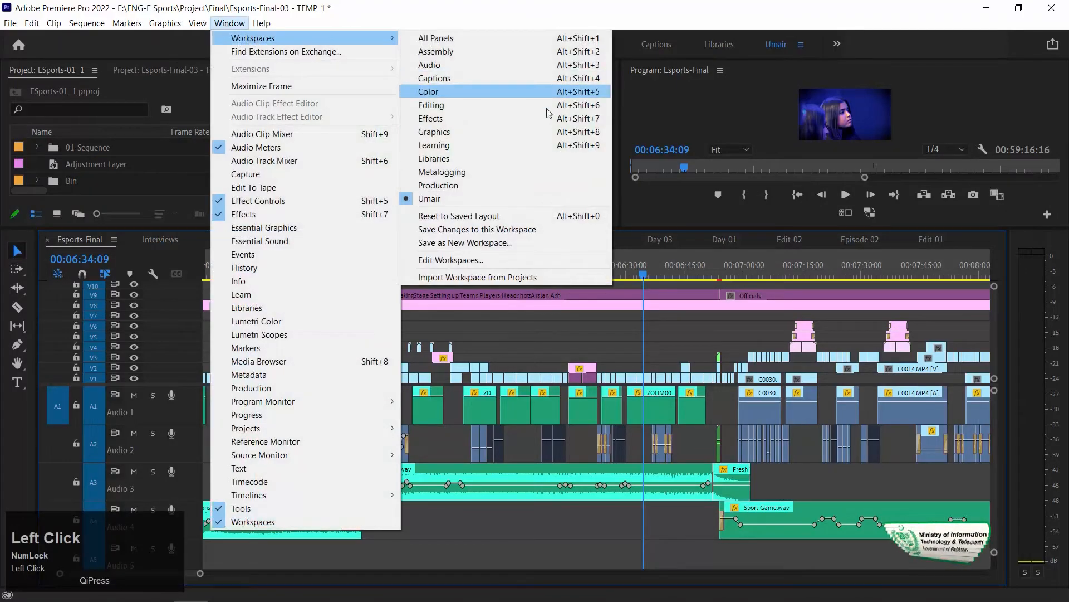
left_click(479, 217)
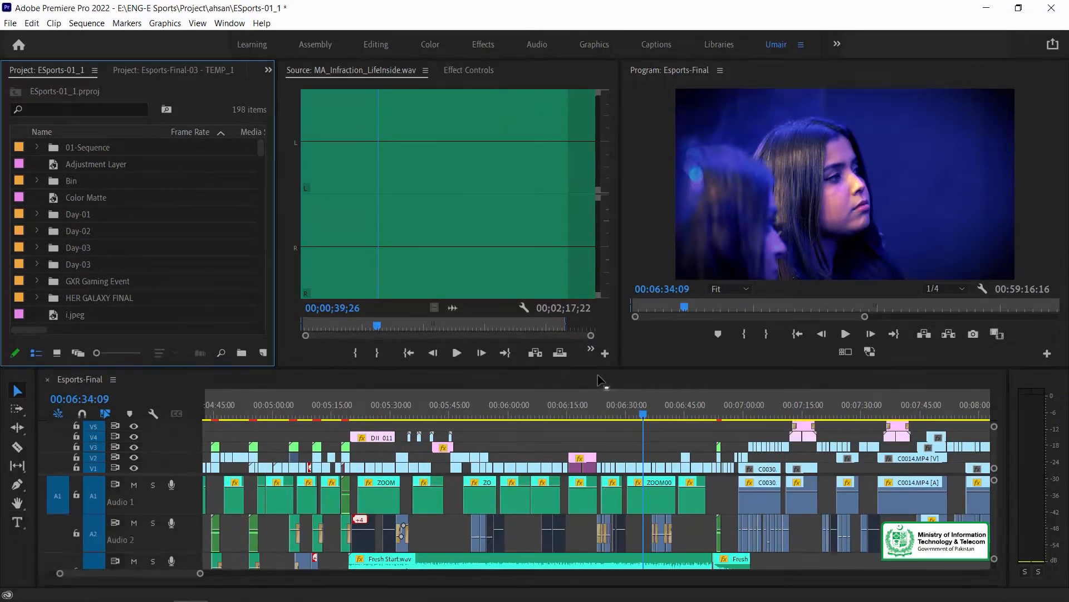
left_click_drag(629, 369, 655, 273)
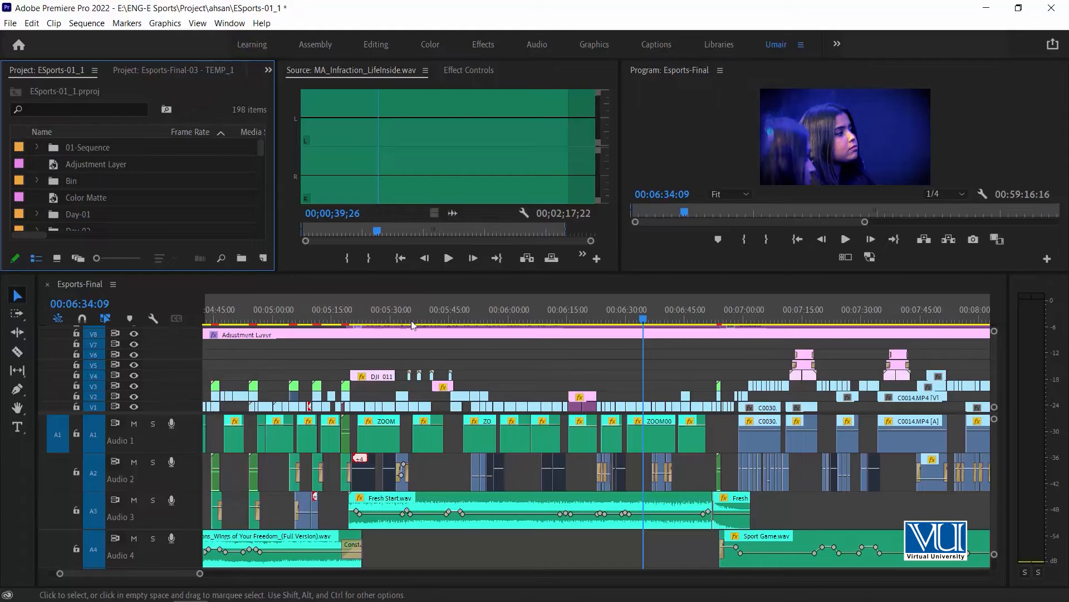
- Open the Audio Track Mixer for the Esports-Final sequence
left_click(229, 23)
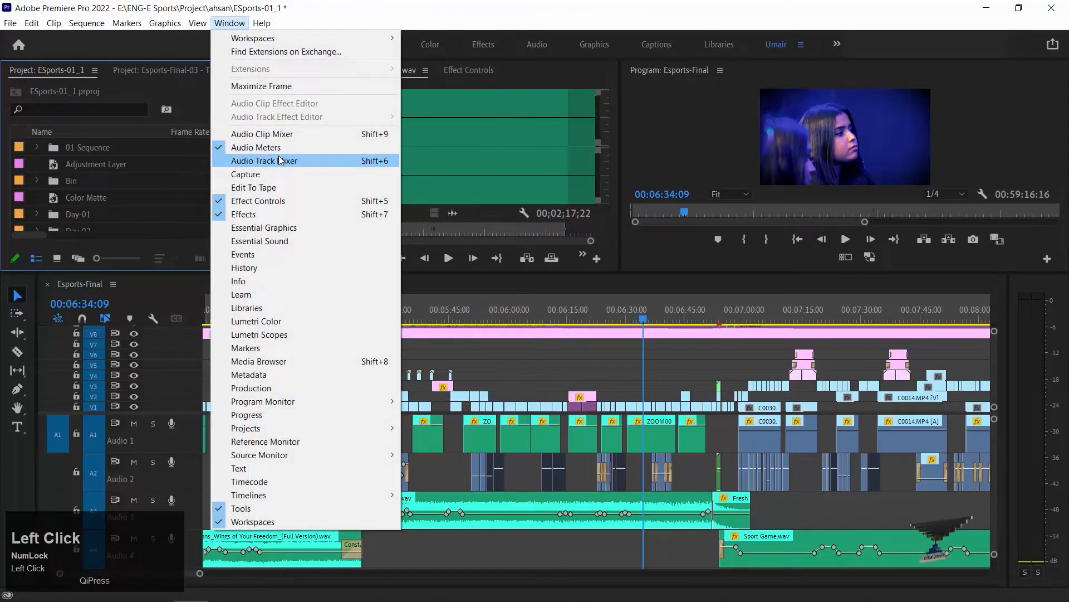
left_click(279, 160)
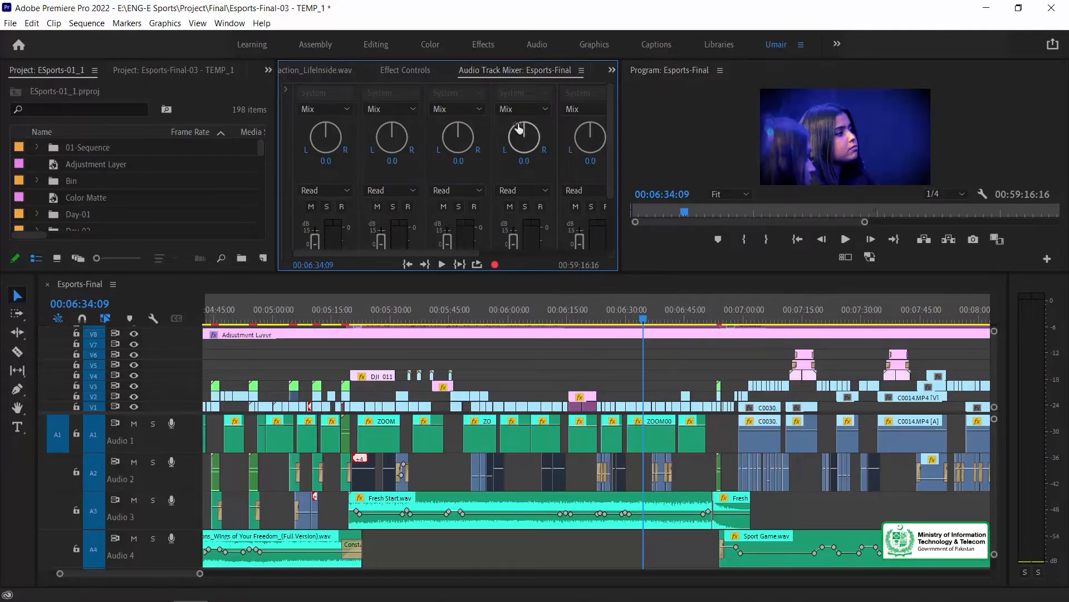
left_click(491, 73)
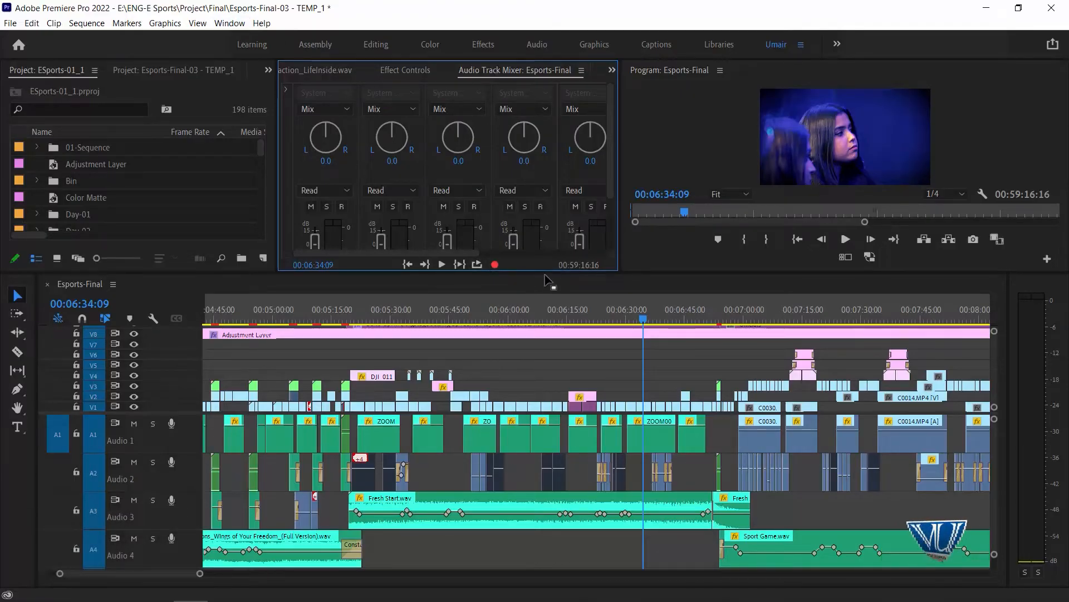
- Make the Audio Track Mixer panel taller and wider, and view its channels across to the Mix track and back
left_click_drag(548, 273, 557, 396)
left_click_drag(620, 254, 675, 255)
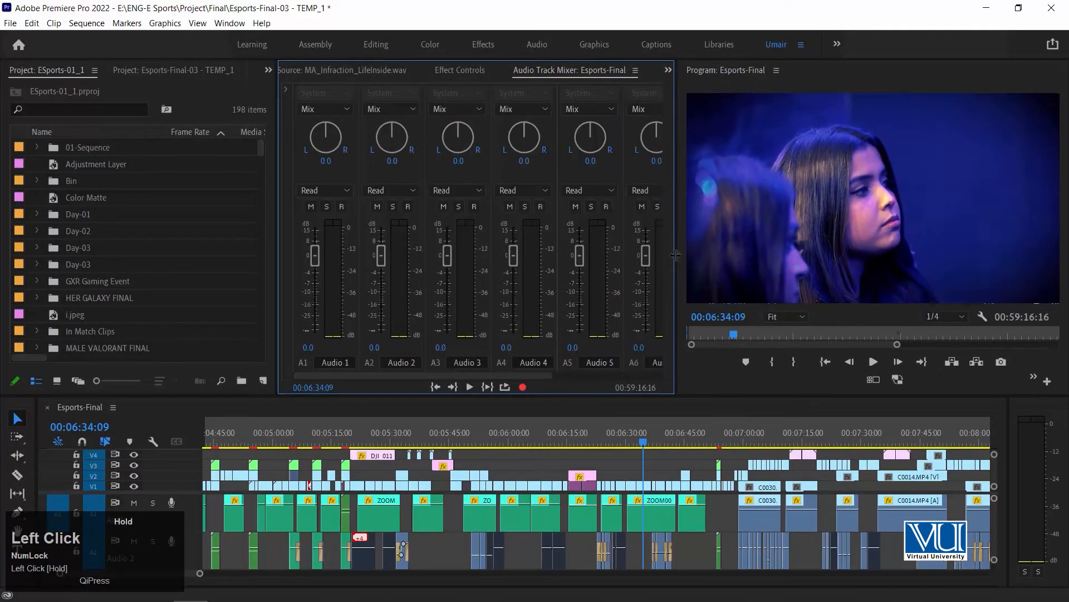
left_click_drag(459, 374, 680, 368)
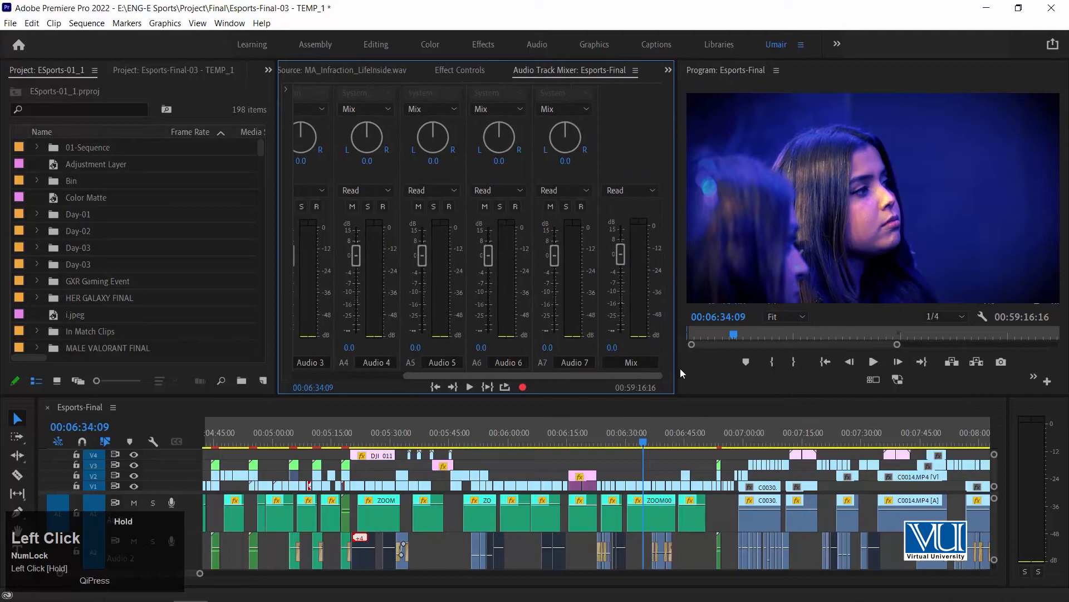
left_click_drag(559, 356, 390, 352)
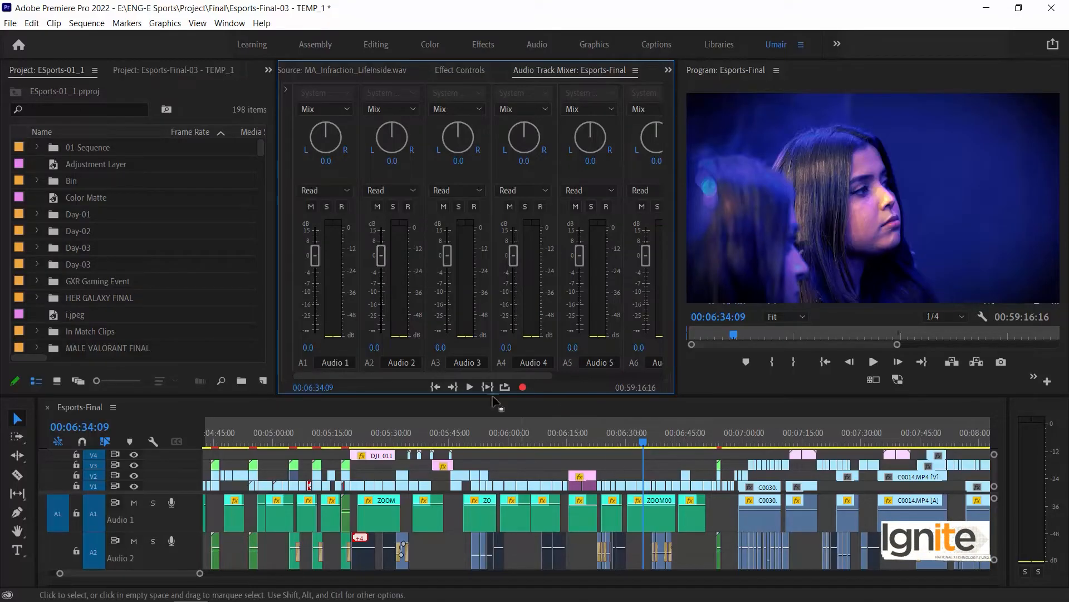
- Show the mixer's effects and sends area and view the effect categories available for Audio 1's first slot without choosing one
left_click(287, 88)
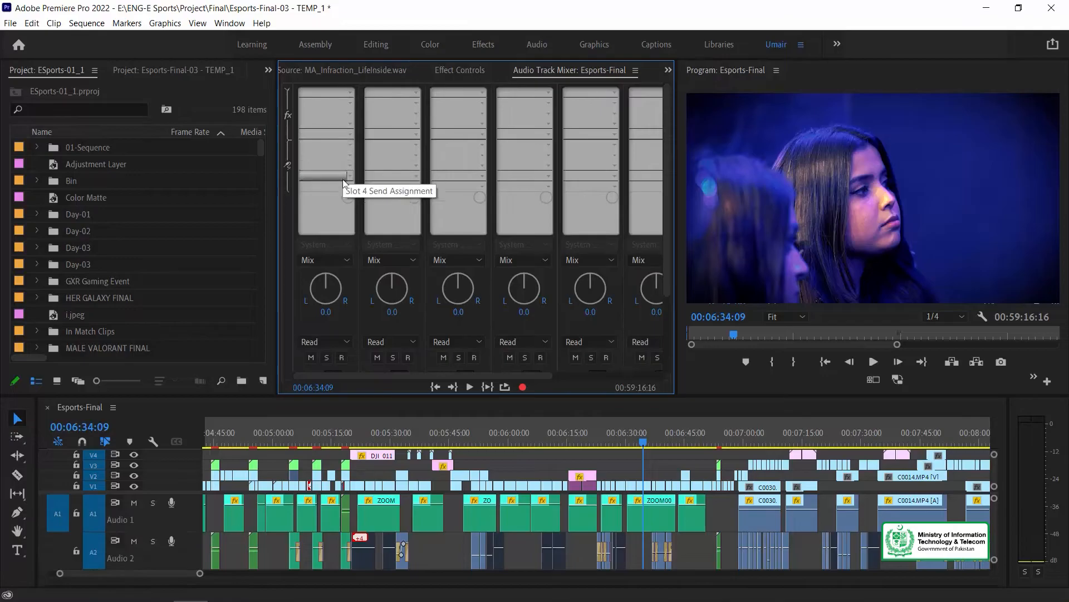
left_click(351, 93)
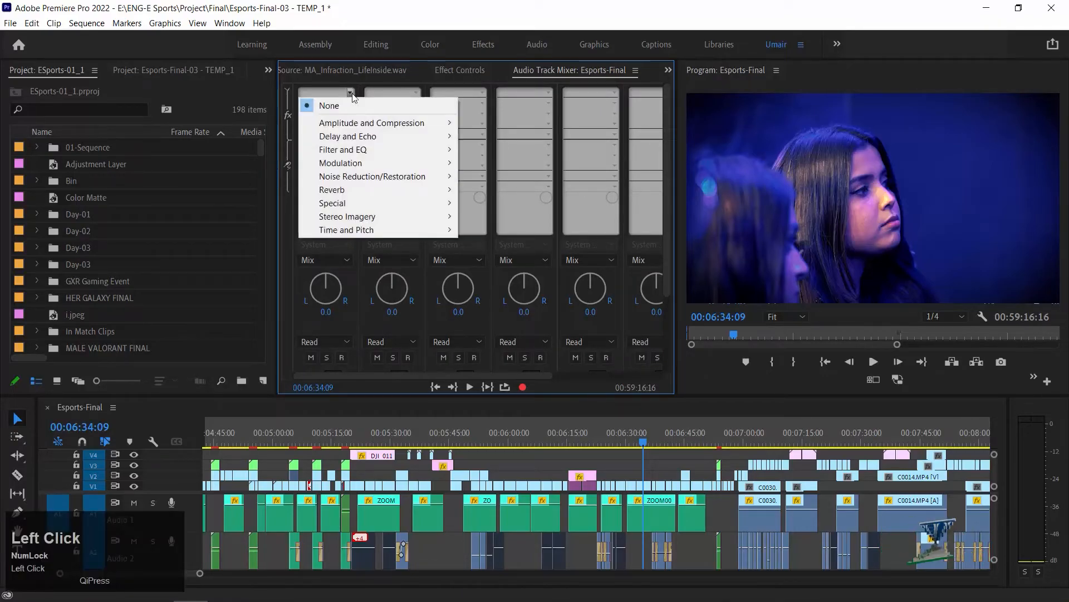
left_click(351, 93)
left_click(351, 93)
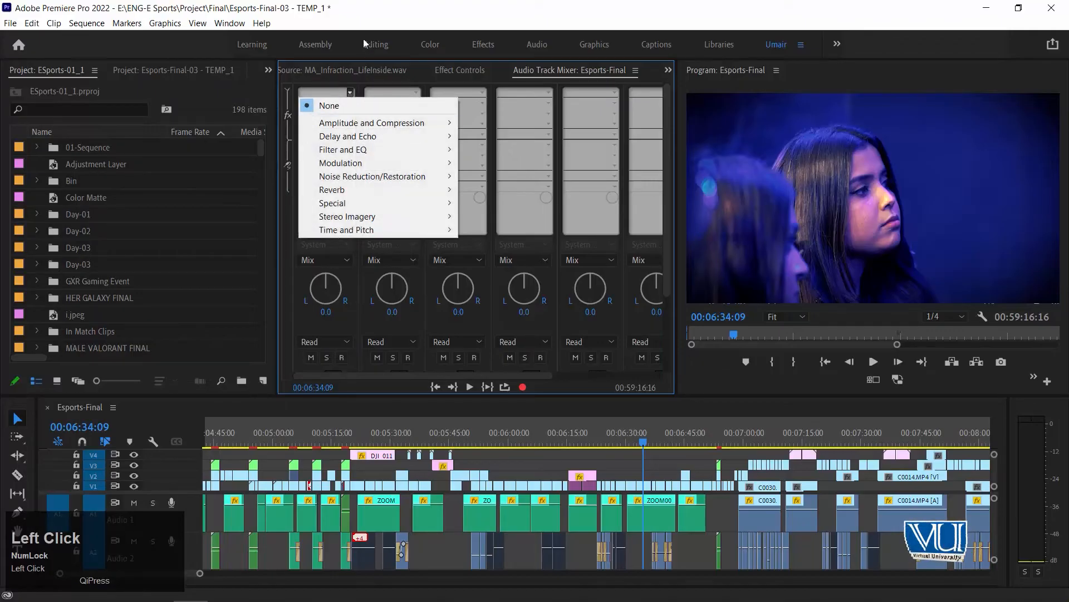
left_click(353, 78)
left_click(579, 69)
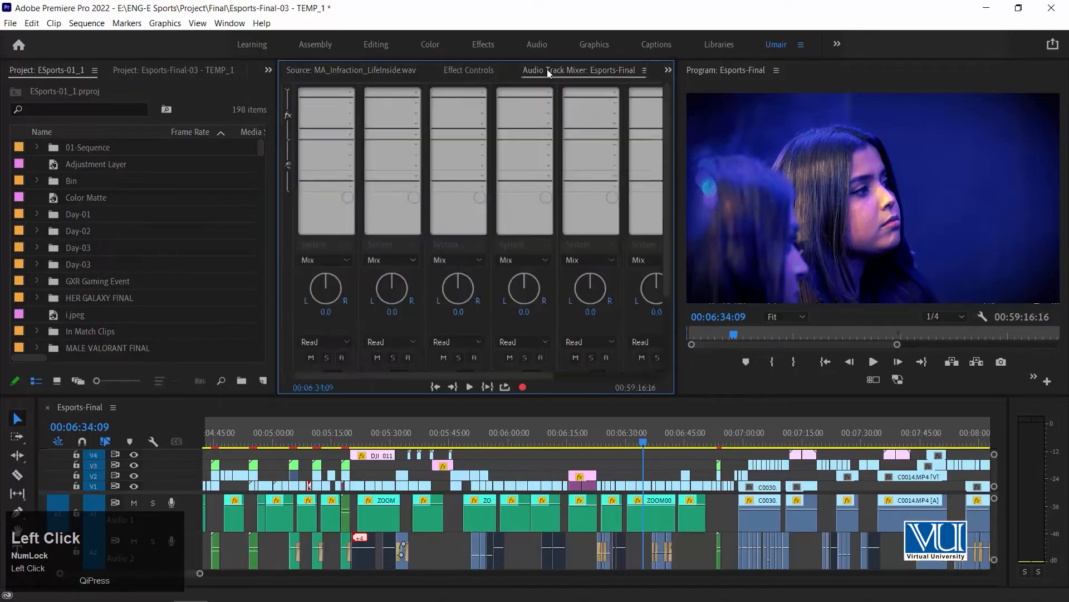
- Add the Dynamics effect from Amplitude and Compression to the Mix track's first effect slot
left_click_drag(382, 373, 555, 371)
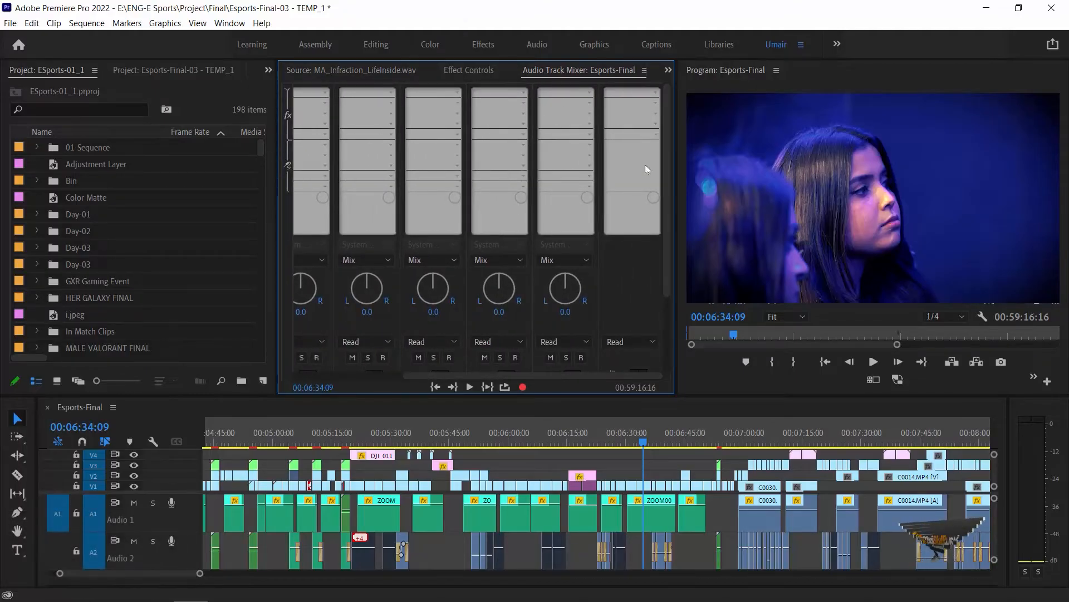
left_click_drag(663, 230, 678, 109)
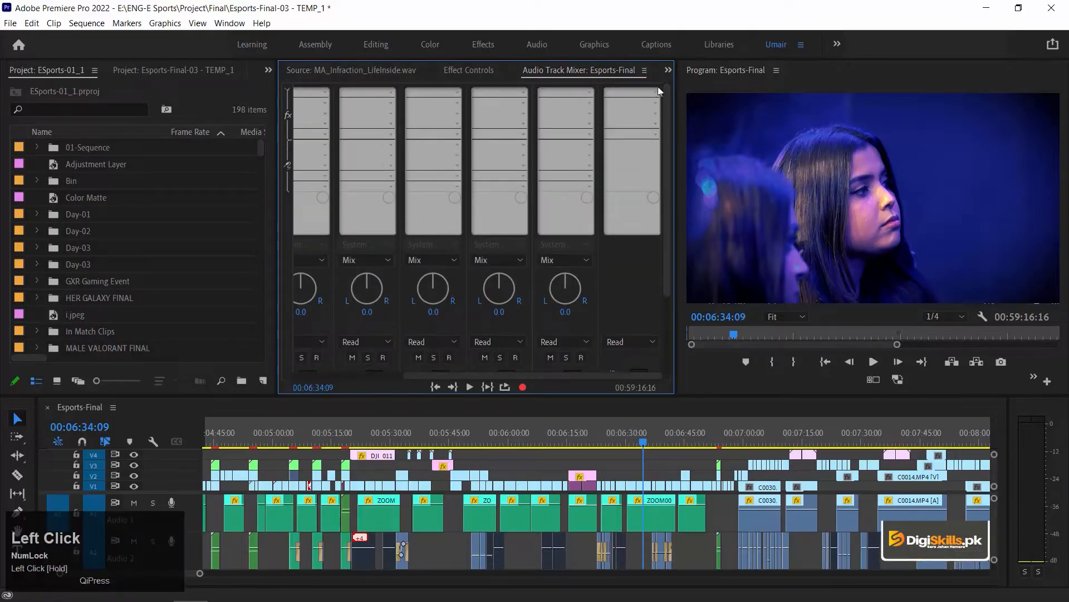
left_click(655, 94)
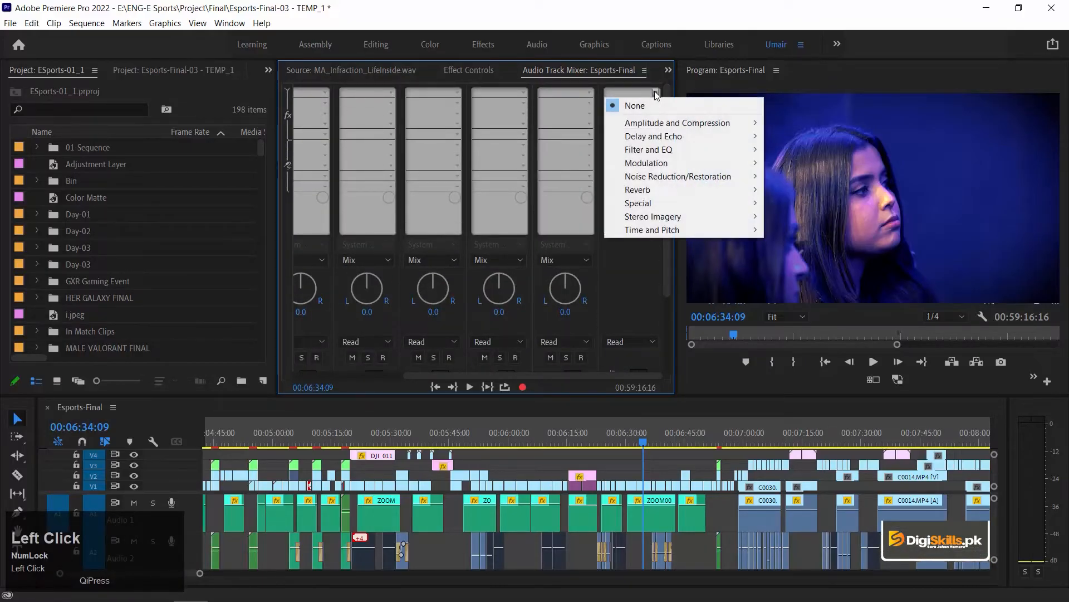
mouse_move(692, 125)
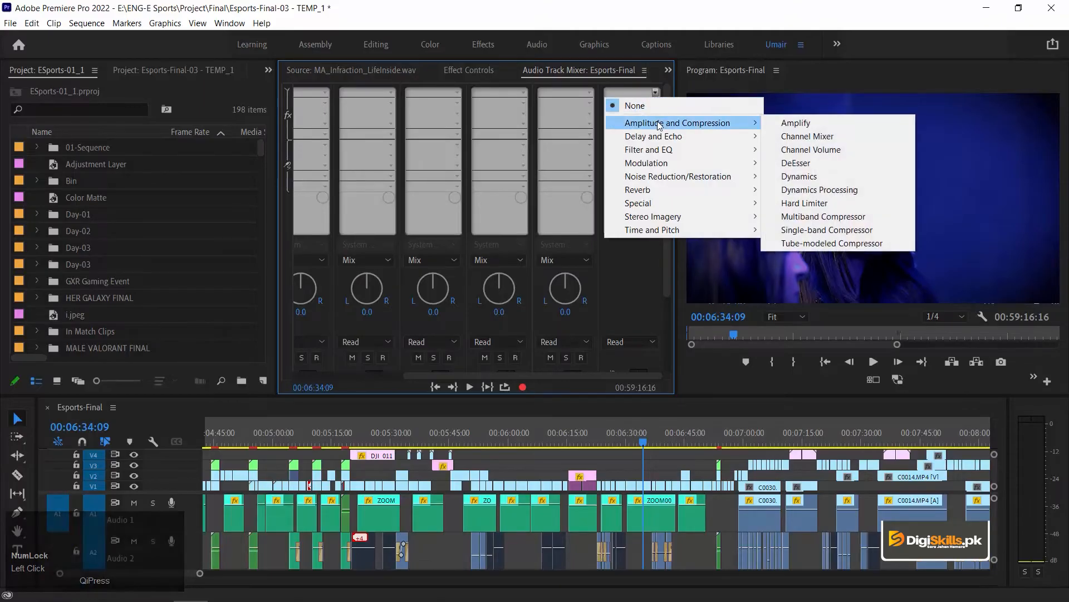
left_click(799, 176)
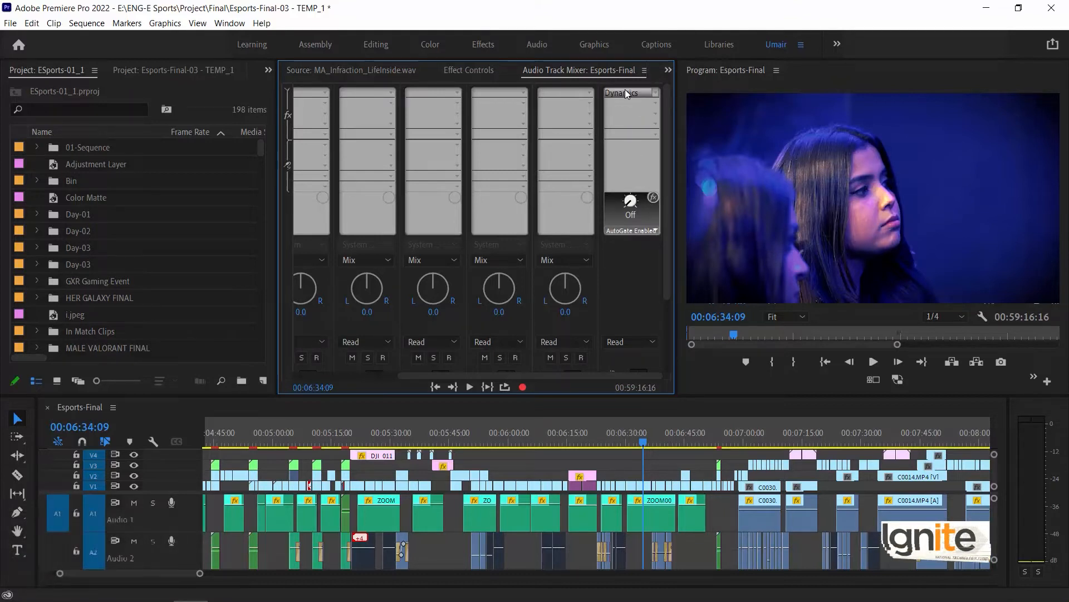
- Enable the Limiter in the Mix track's Dynamics effect with a -10 dB threshold and close the effect editor
double_click(623, 94)
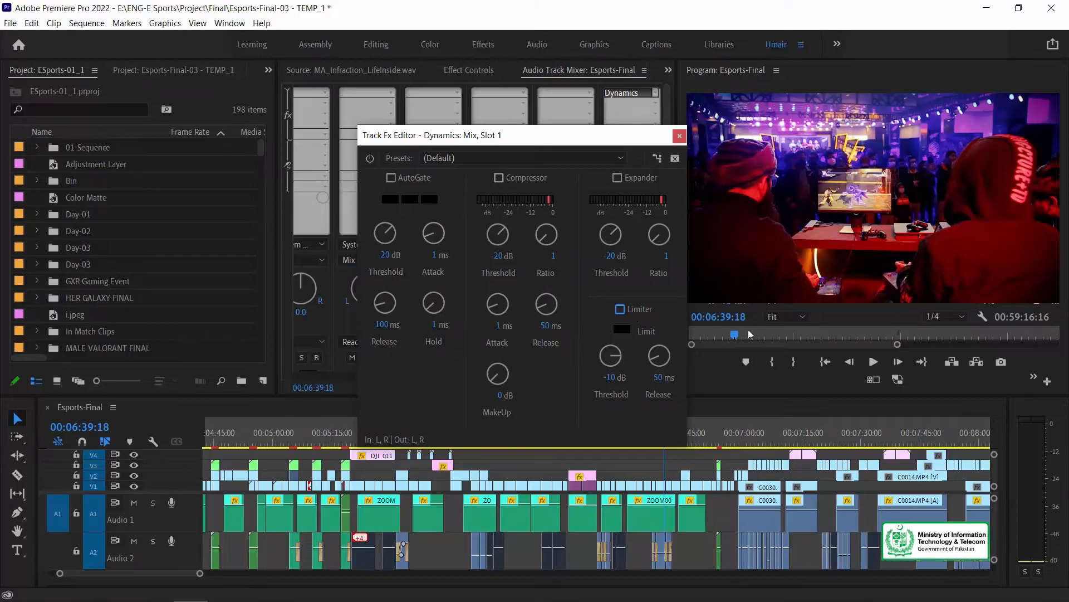
left_click(620, 310)
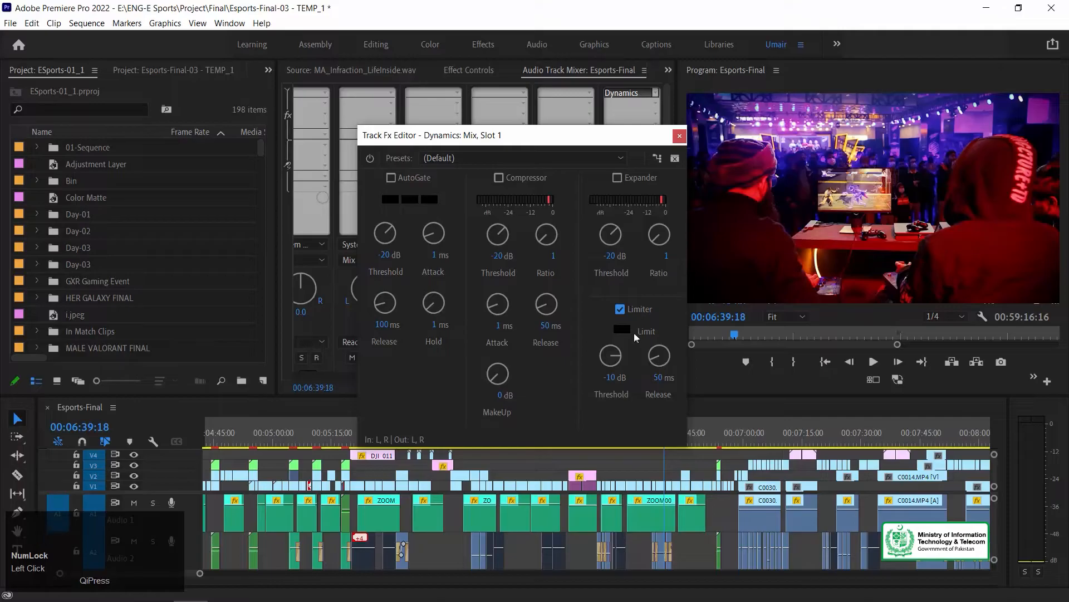
left_click(611, 379)
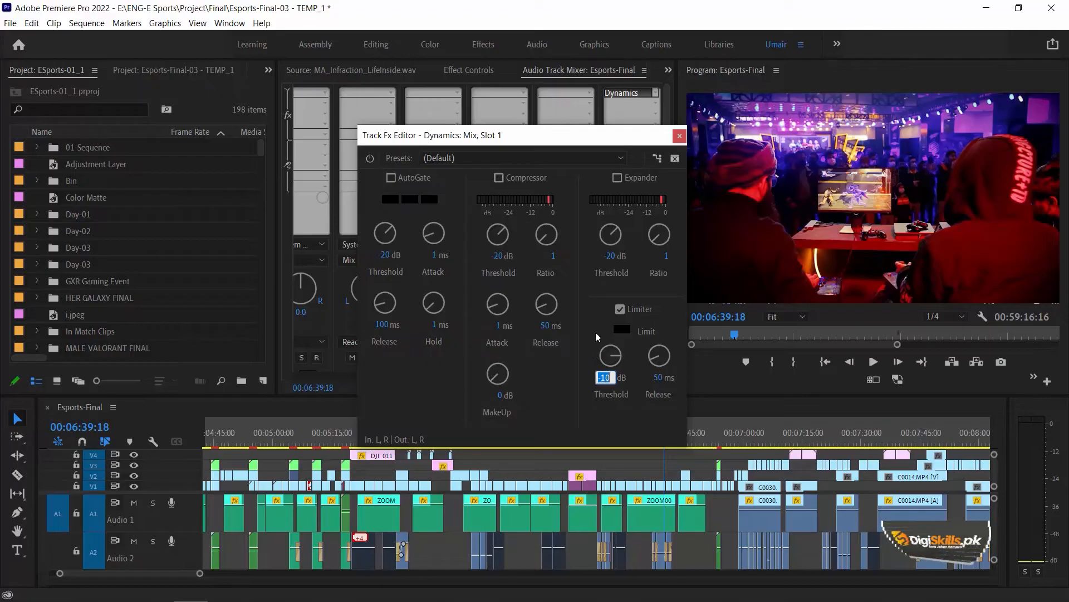
left_click(561, 359)
left_click(679, 136)
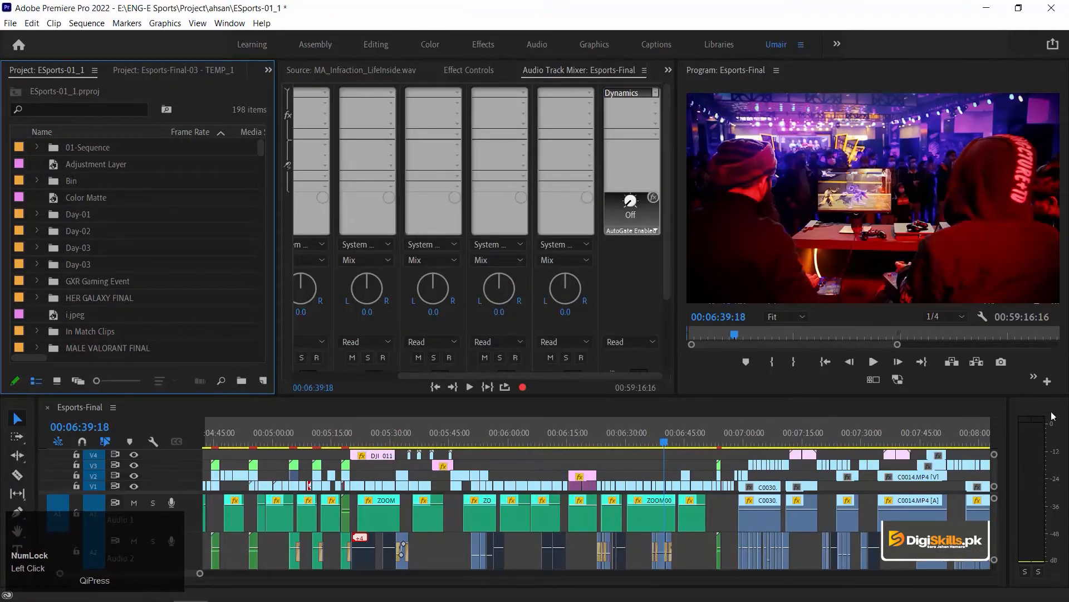
- Enlarge the timeline and audio meters upward and play the sequence from 00:06:39:18 to check the limited levels
left_click_drag(1053, 397, 1050, 324)
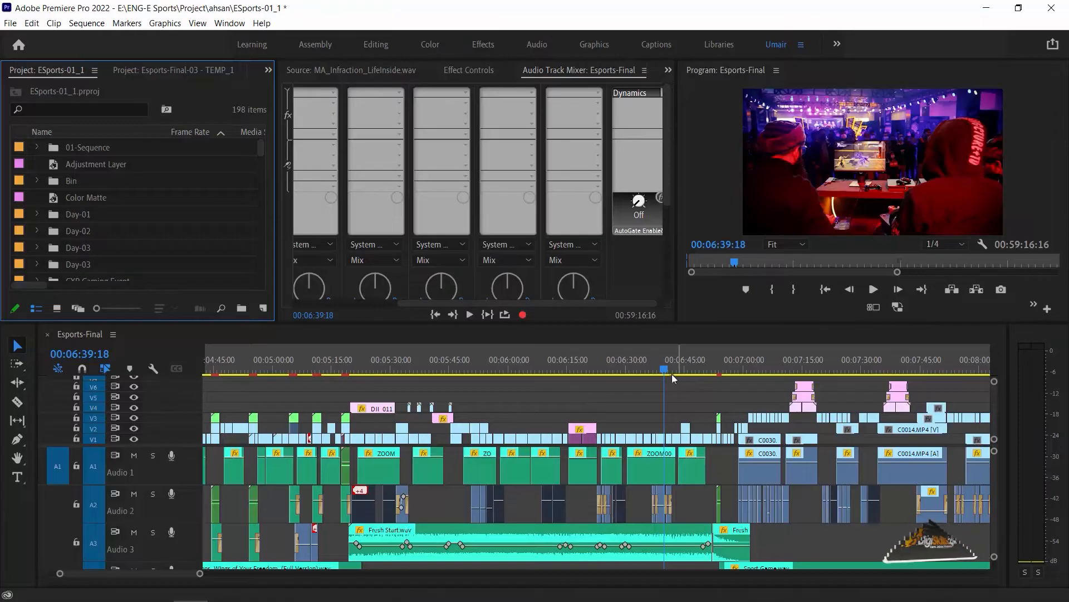
key("space")
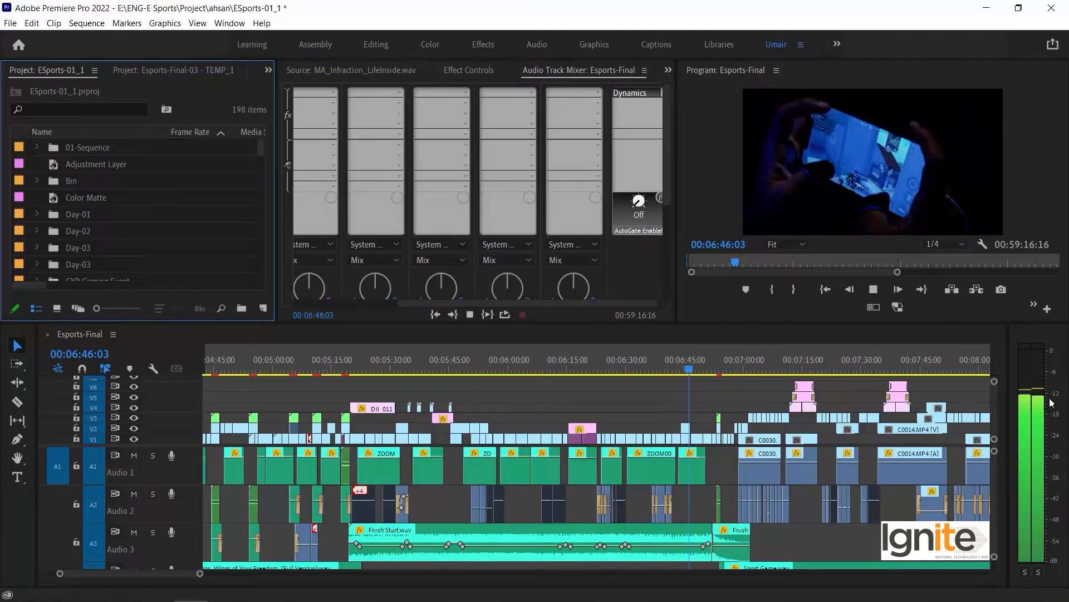
key("space")
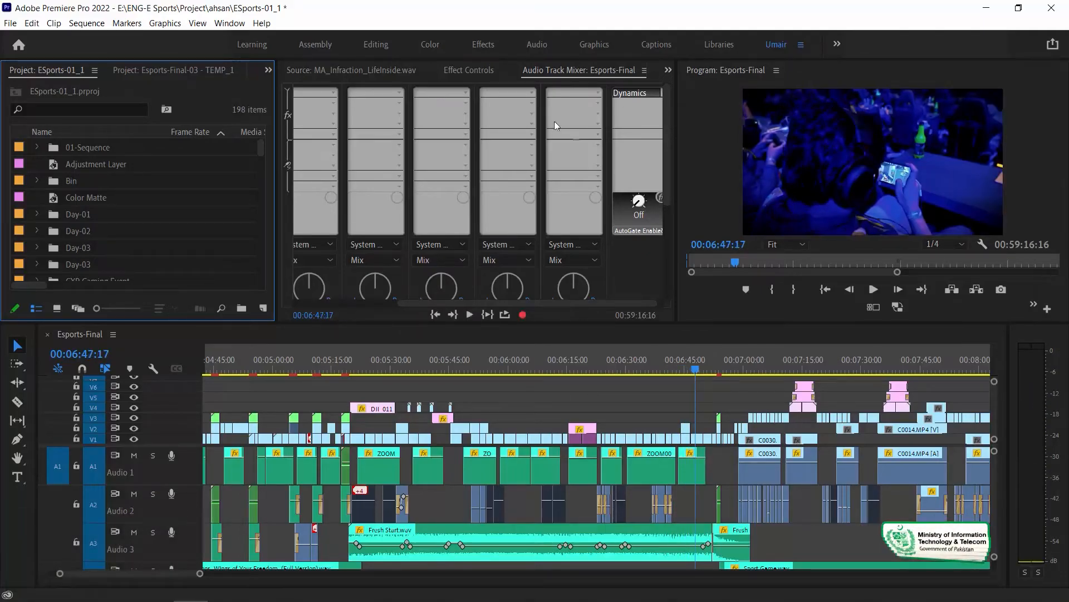
- Play the sequence from shortly before 00:06:36:16 with the Mix track's Dynamics effect bypassed to compare levels, and re-enable the effect
left_click(618, 301)
left_click(651, 370)
key("space")
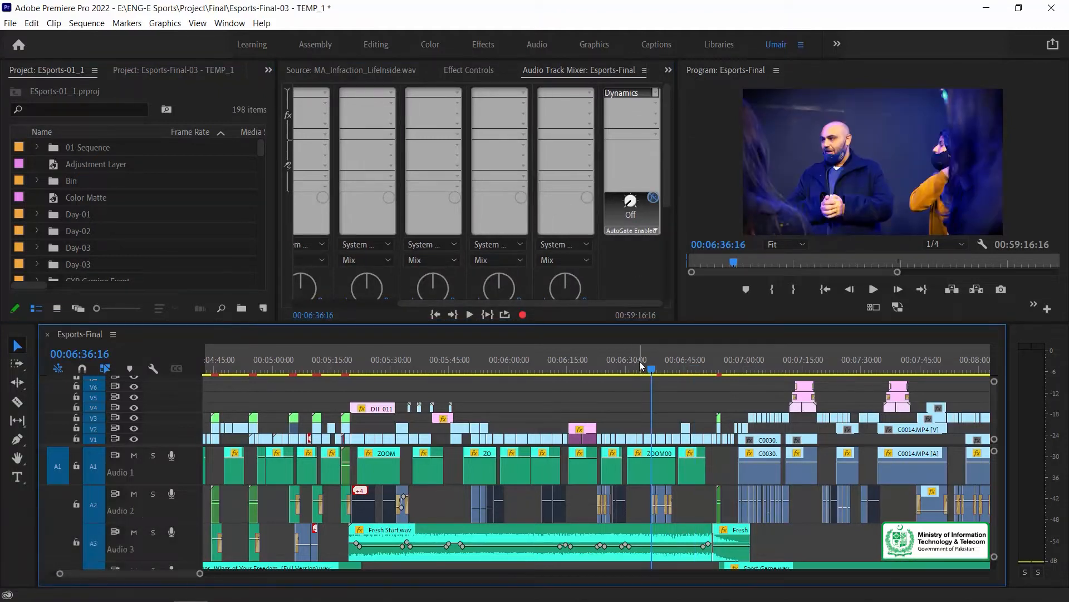
left_click(639, 365)
key("space")
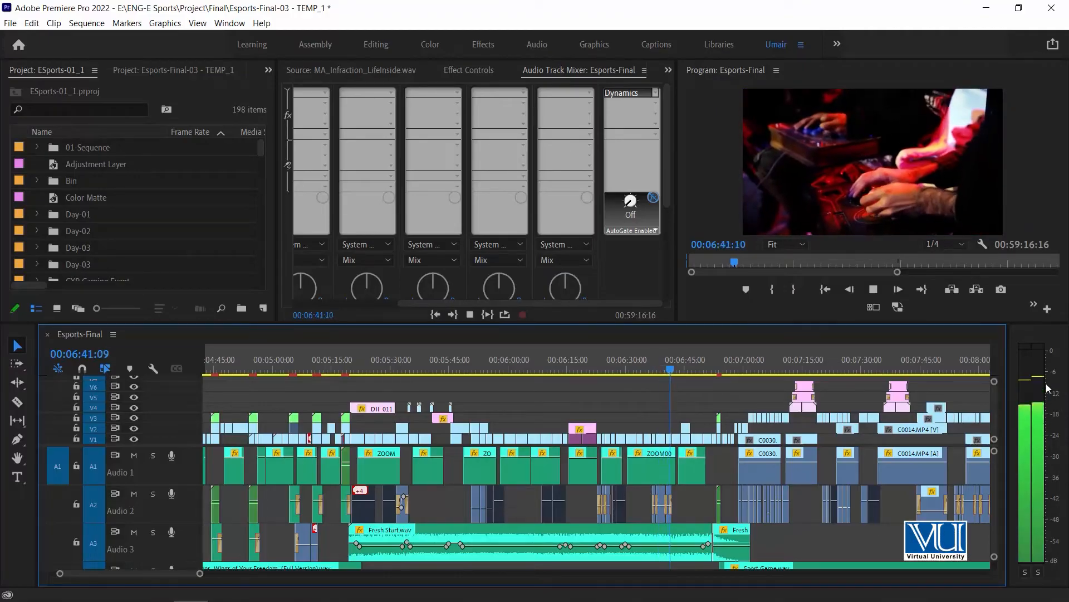
key("space")
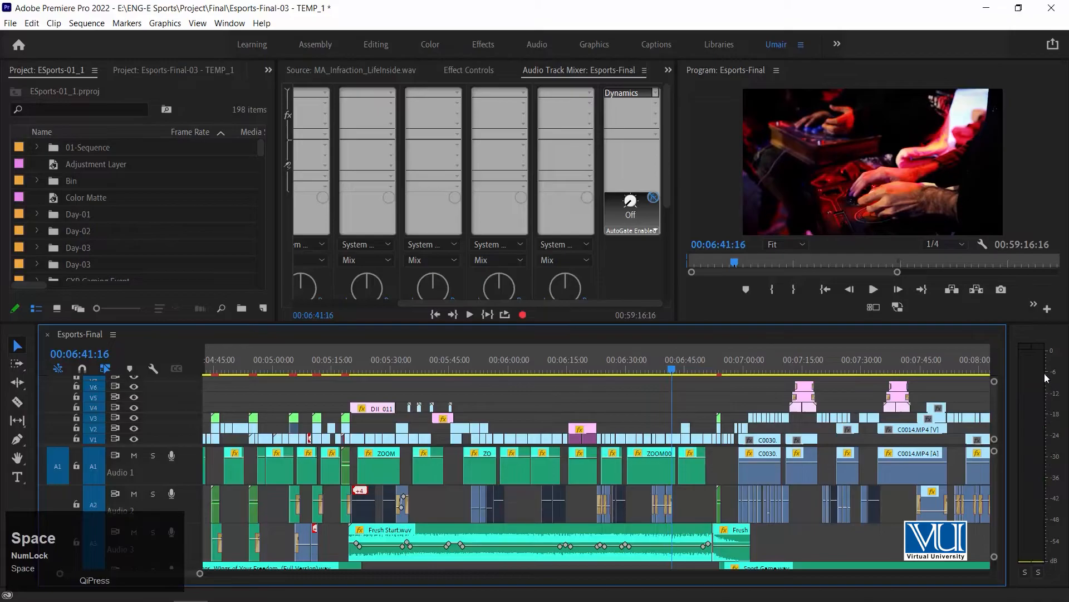
left_click(652, 198)
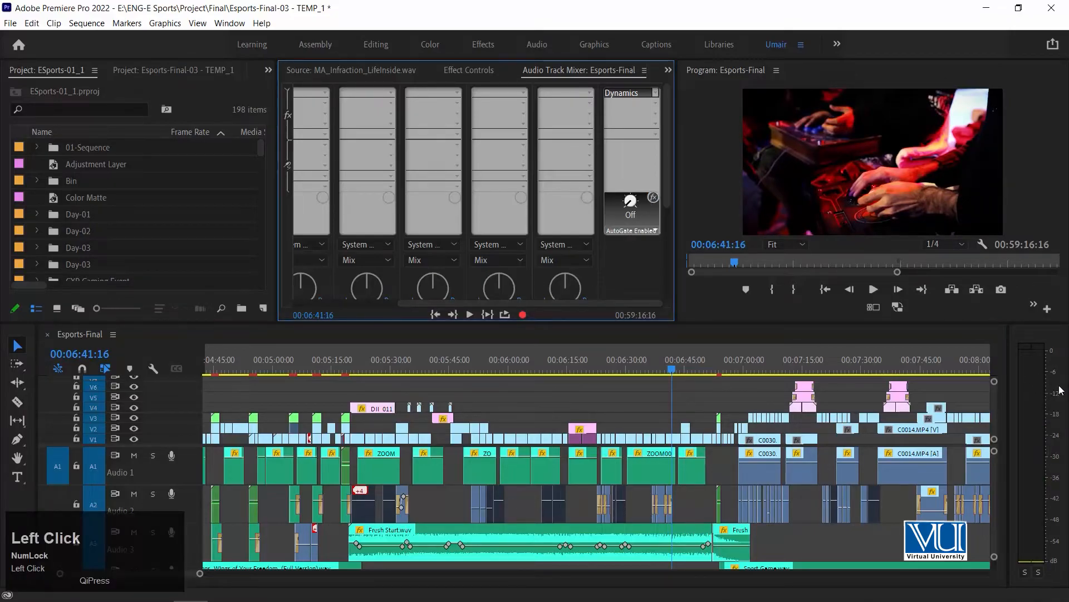
- Readjust the divider above the timeline so the timeline panel ends up slightly shorter and the mixer taller
left_click_drag(1041, 321, 1040, 254)
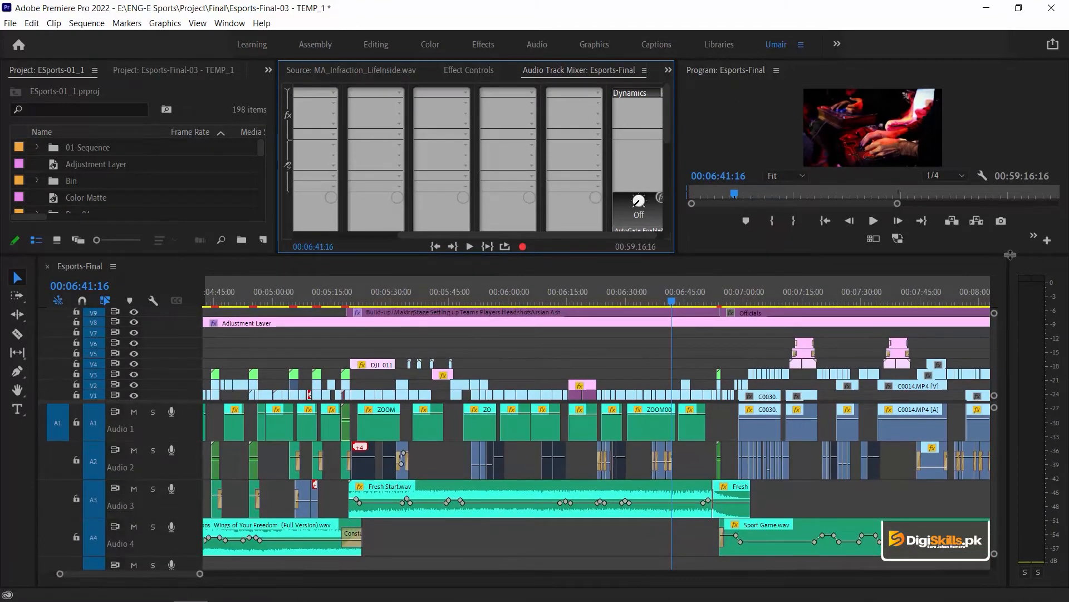
left_click_drag(990, 254, 993, 341)
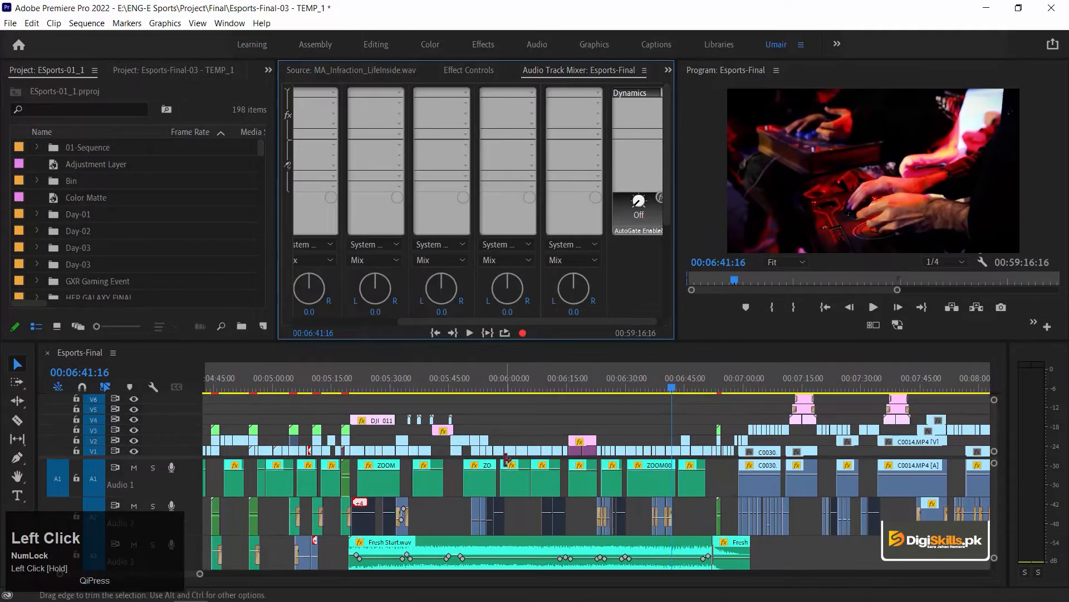